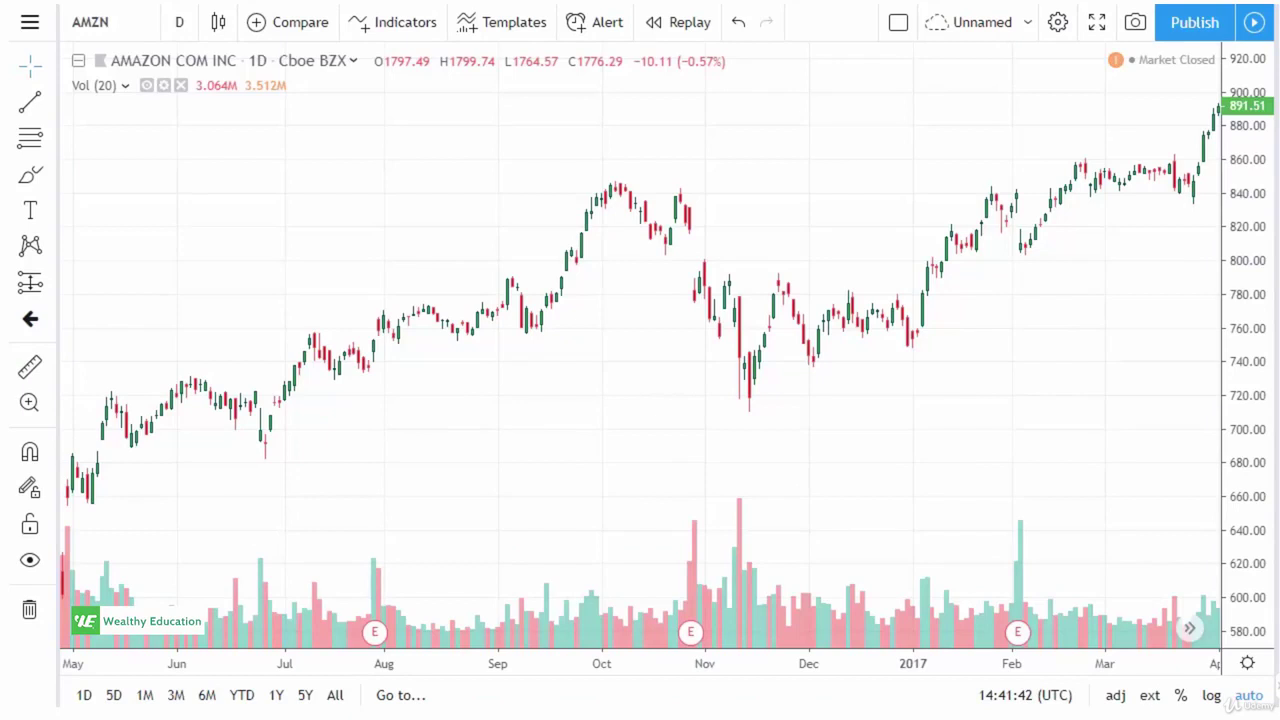
- Sketch a first rough triangle with a falling upper line, a rising lower line and two extra strokes
left_click_drag(204, 120, 356, 158)
left_click_drag(198, 222, 352, 185)
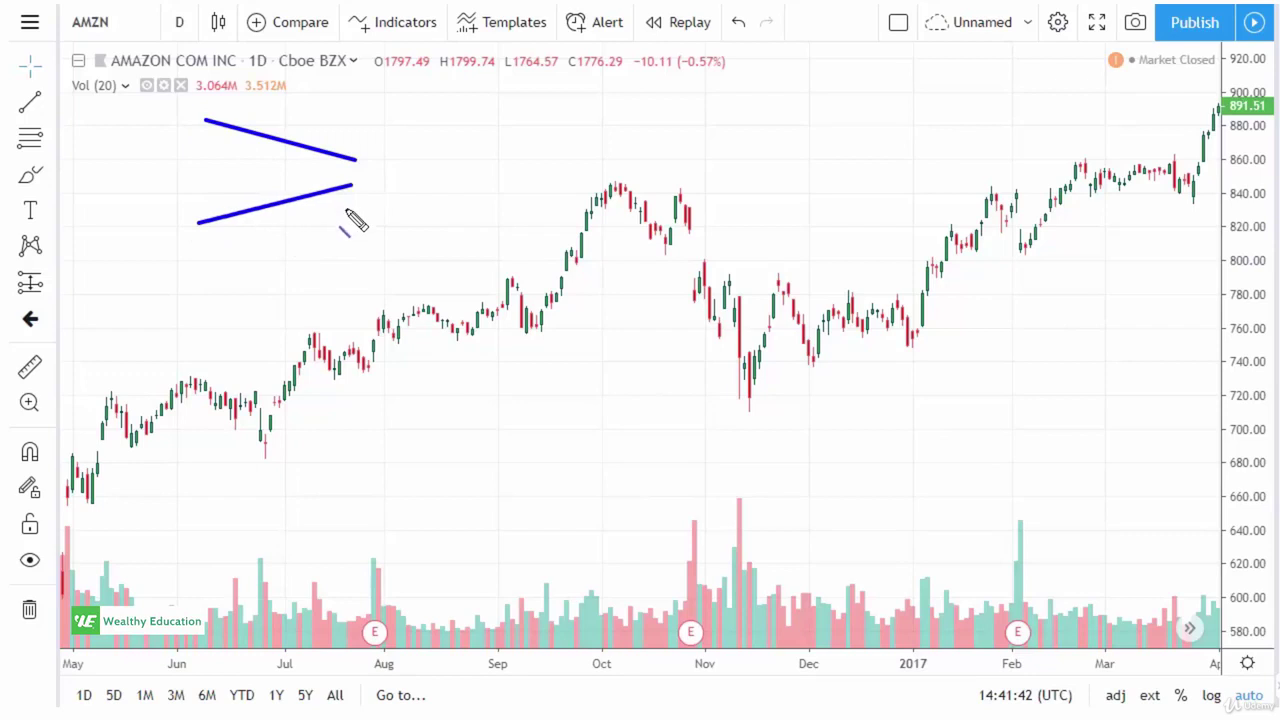
mouse_move(390, 121)
left_mouse_down()
mouse_move(470, 128)
mouse_move(563, 108)
left_mouse_up()
left_click_drag(450, 228, 559, 137)
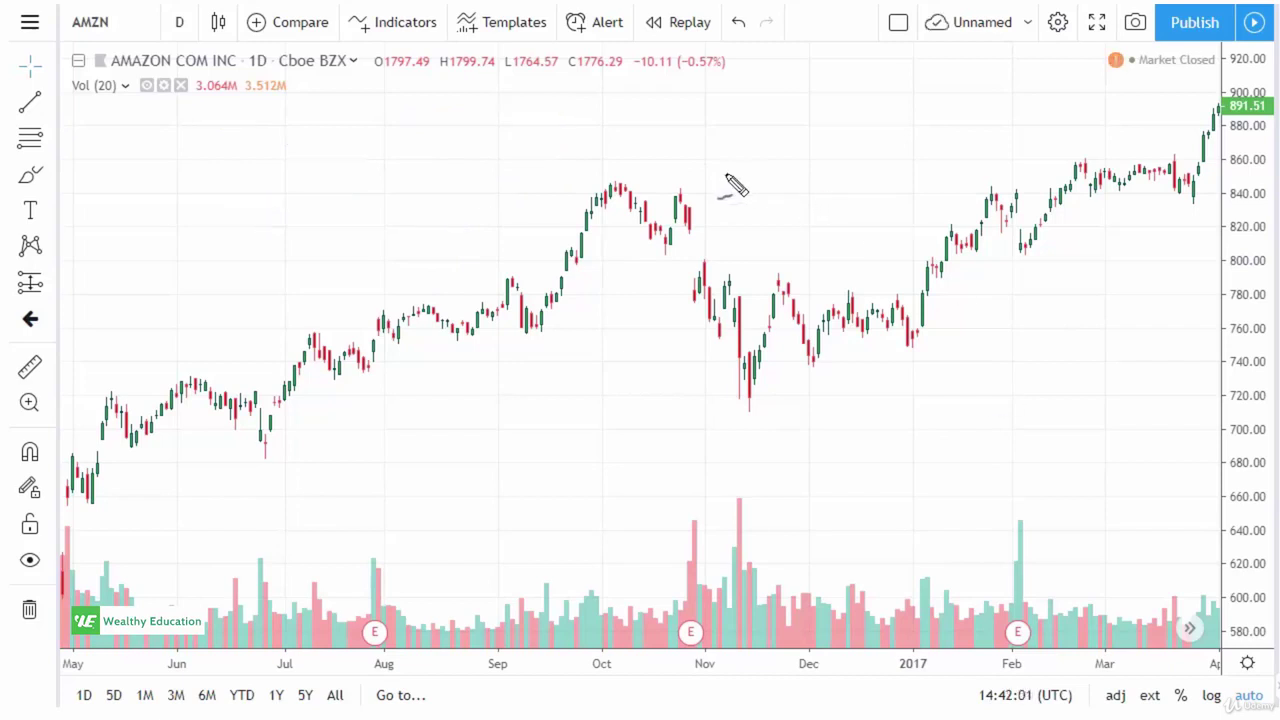
- Draw two converging lines of a symmetrical triangle with a zigzag price path inside
mouse_move(182, 142)
left_mouse_down()
mouse_move(176, 132)
mouse_move(338, 169)
left_mouse_up()
left_click_drag(168, 224, 336, 171)
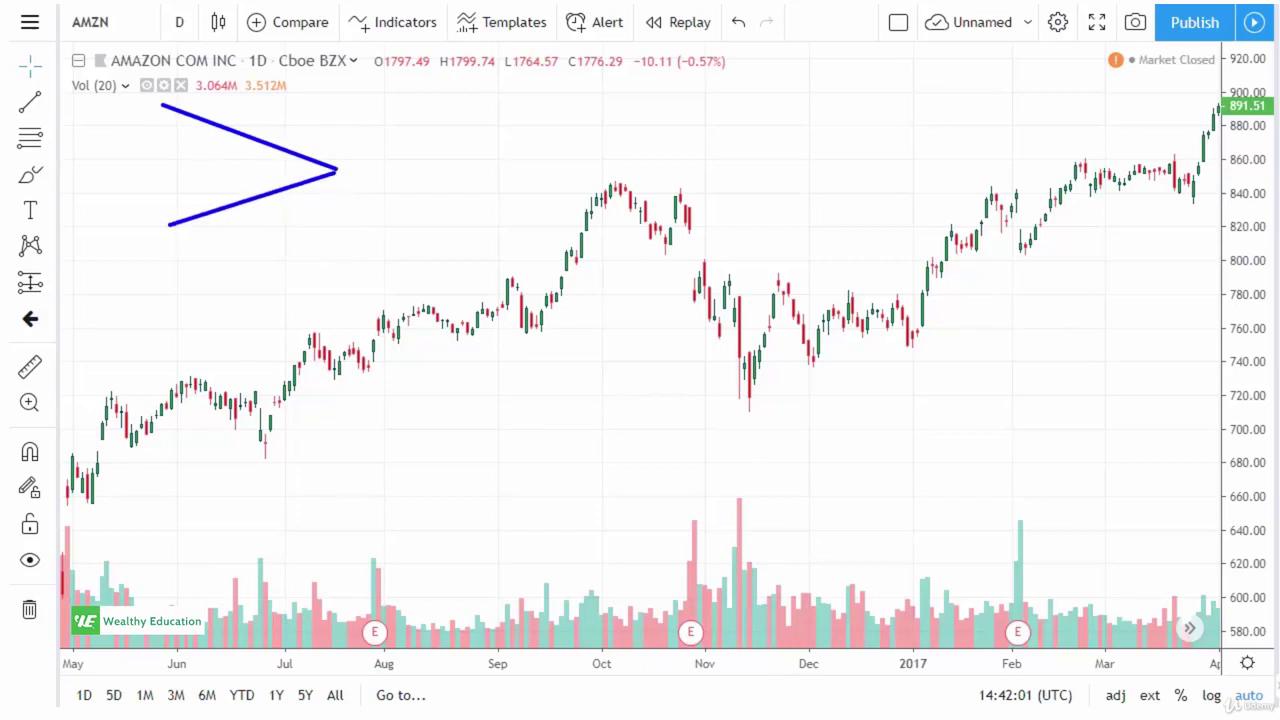
mouse_move(170, 122)
left_mouse_down()
mouse_move(183, 194)
mouse_move(194, 149)
mouse_move(210, 197)
mouse_move(228, 148)
mouse_move(246, 150)
mouse_move(258, 195)
mouse_move(276, 190)
left_mouse_up()
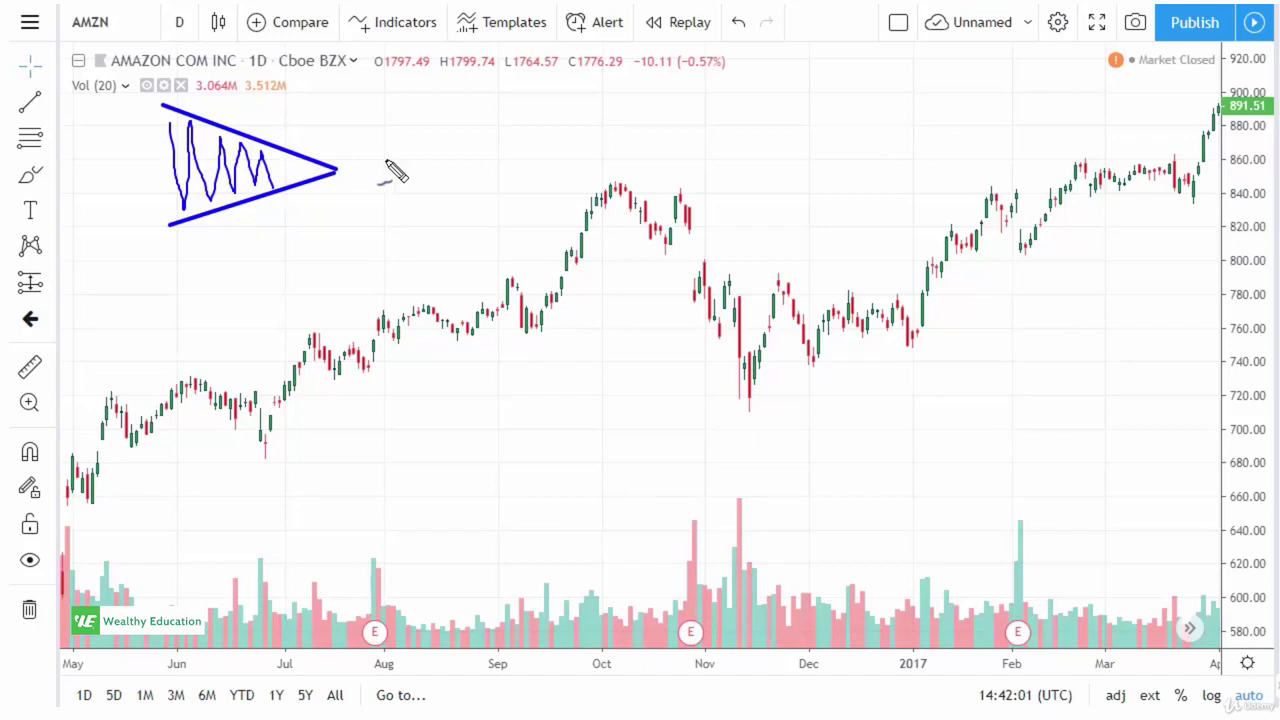
- Handwrite the label 'Sym.' beside the triangle and add a vertical line near its apex
mouse_move(416, 150)
left_mouse_down()
mouse_move(392, 190)
mouse_move(428, 180)
mouse_move(443, 211)
mouse_move(449, 177)
mouse_move(491, 200)
left_mouse_up()
left_click(504, 186)
left_click_drag(281, 125, 281, 196)
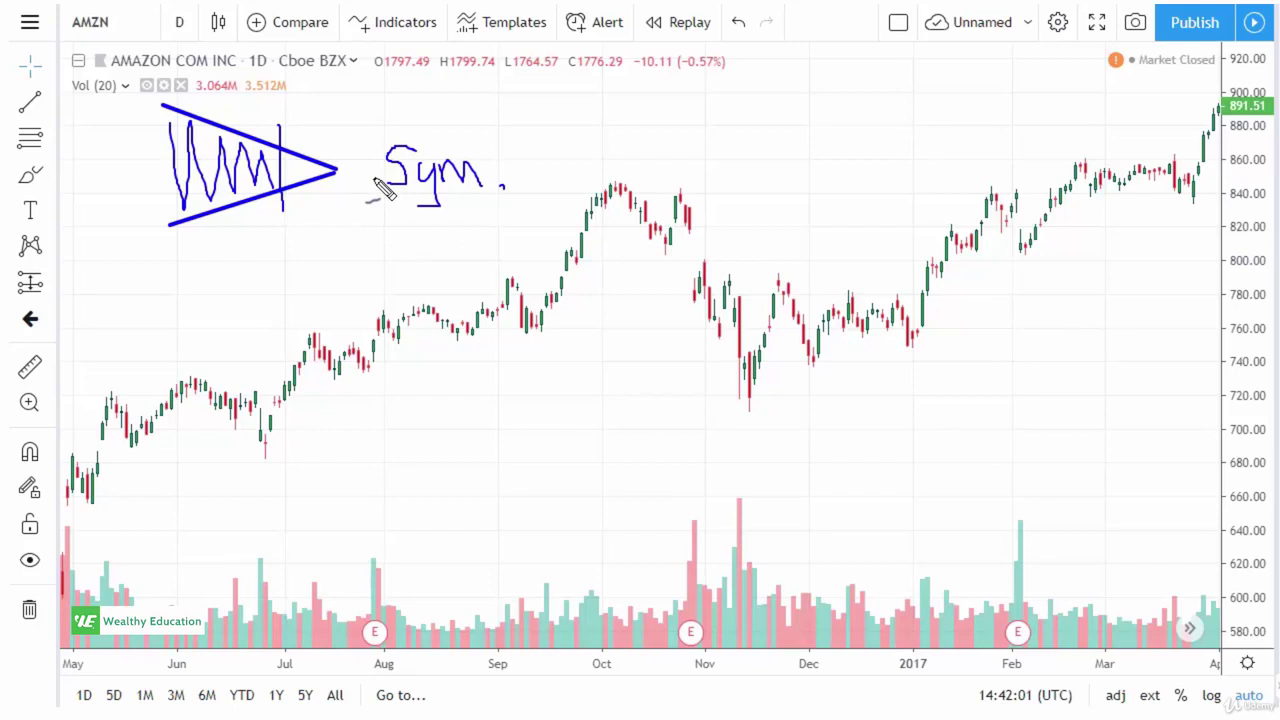
- Write the height value 100 with a bracket left of the symmetrical triangle
mouse_move(108, 184)
left_mouse_down()
mouse_move(148, 168)
mouse_move(128, 190)
mouse_move(150, 172)
left_mouse_up()
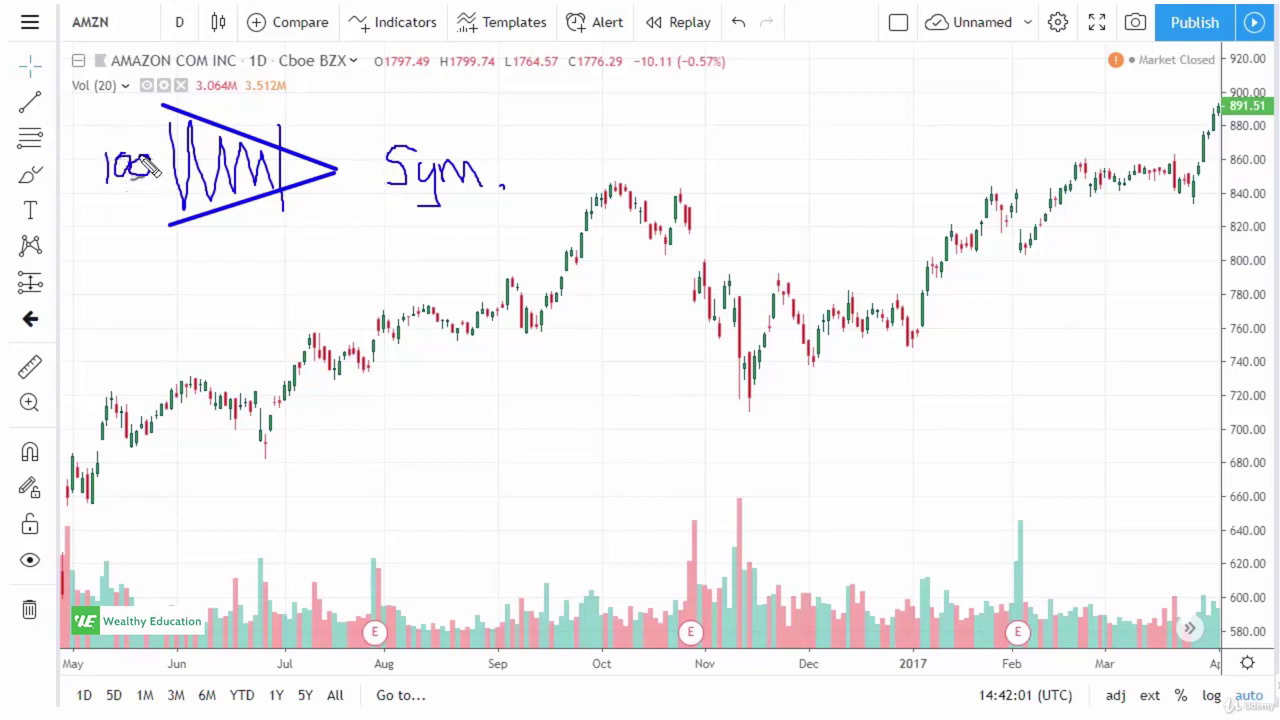
mouse_move(148, 116)
left_mouse_down()
mouse_move(150, 146)
mouse_move(160, 114)
left_mouse_up()
left_click_drag(148, 186, 152, 216)
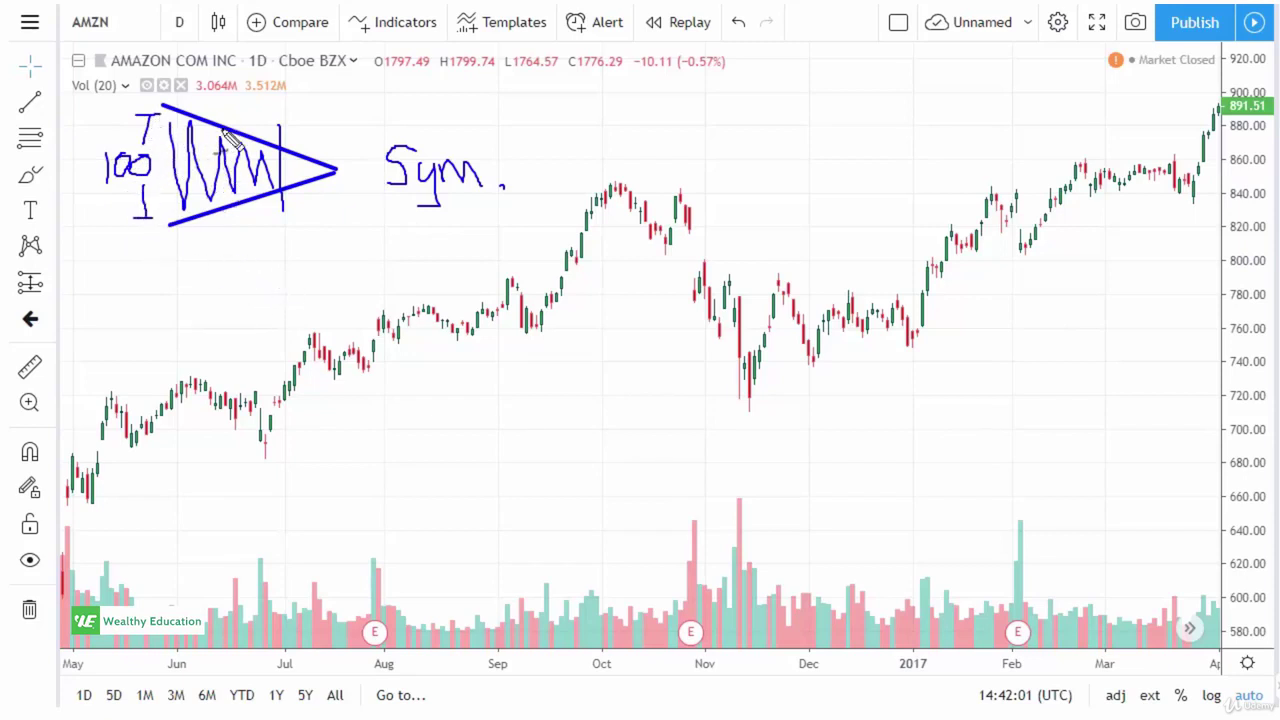
- Add up and down breakout arrows, then begin an ascending triangle with a flat top and rising line
mouse_move(300, 137)
left_mouse_down()
mouse_move(330, 101)
mouse_move(329, 113)
left_mouse_up()
left_click(292, 208)
left_click_drag(292, 208, 313, 259)
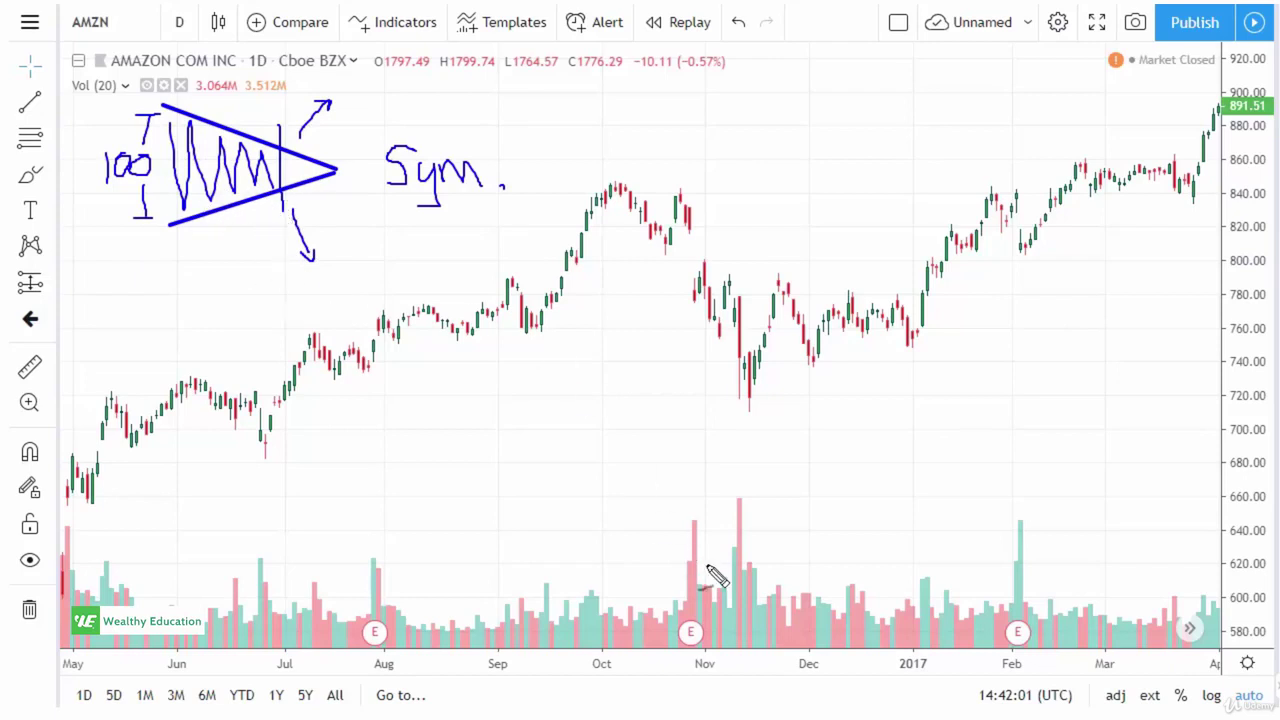
left_click_drag(716, 104, 945, 104)
left_click_drag(742, 207, 945, 104)
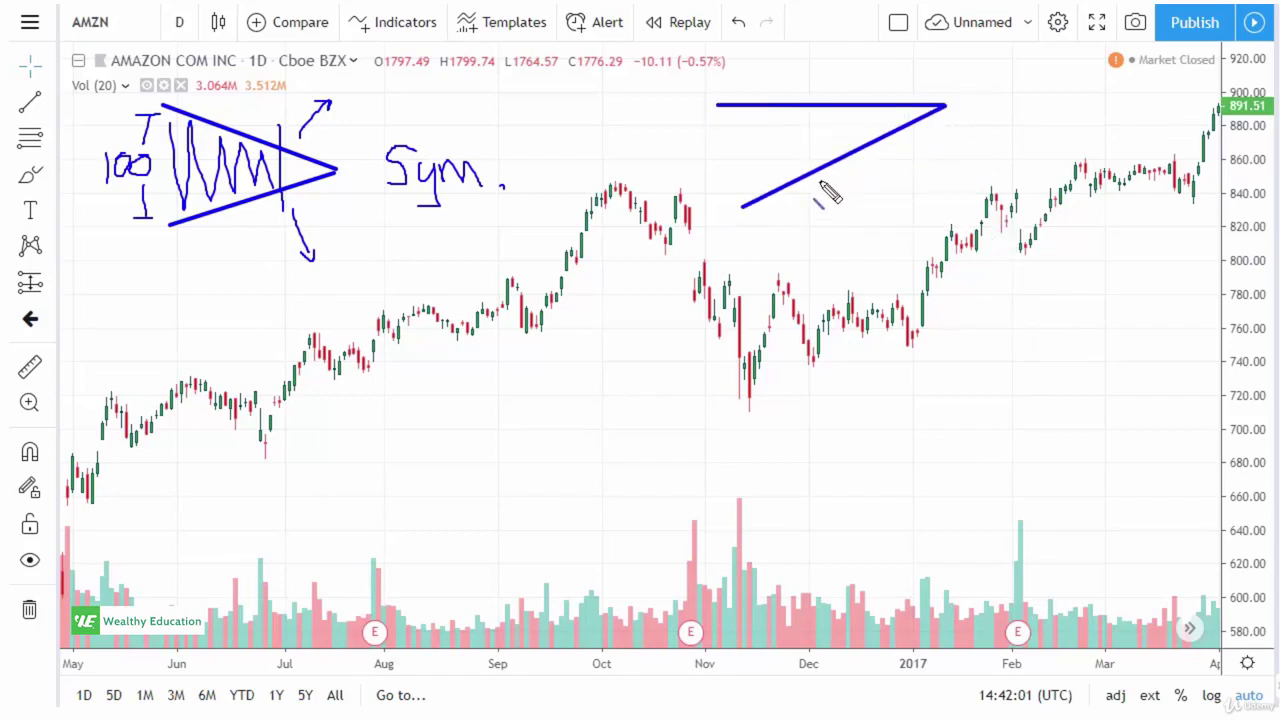
- Undo a stray mark and draw a zigzag inside the ascending triangle ending in an upward breakout arrow
key("ctrl+z")
mouse_move(731, 110)
left_mouse_down()
mouse_move(757, 197)
mouse_move(763, 114)
mouse_move(790, 163)
mouse_move(806, 112)
mouse_move(834, 152)
mouse_move(849, 112)
left_mouse_up()
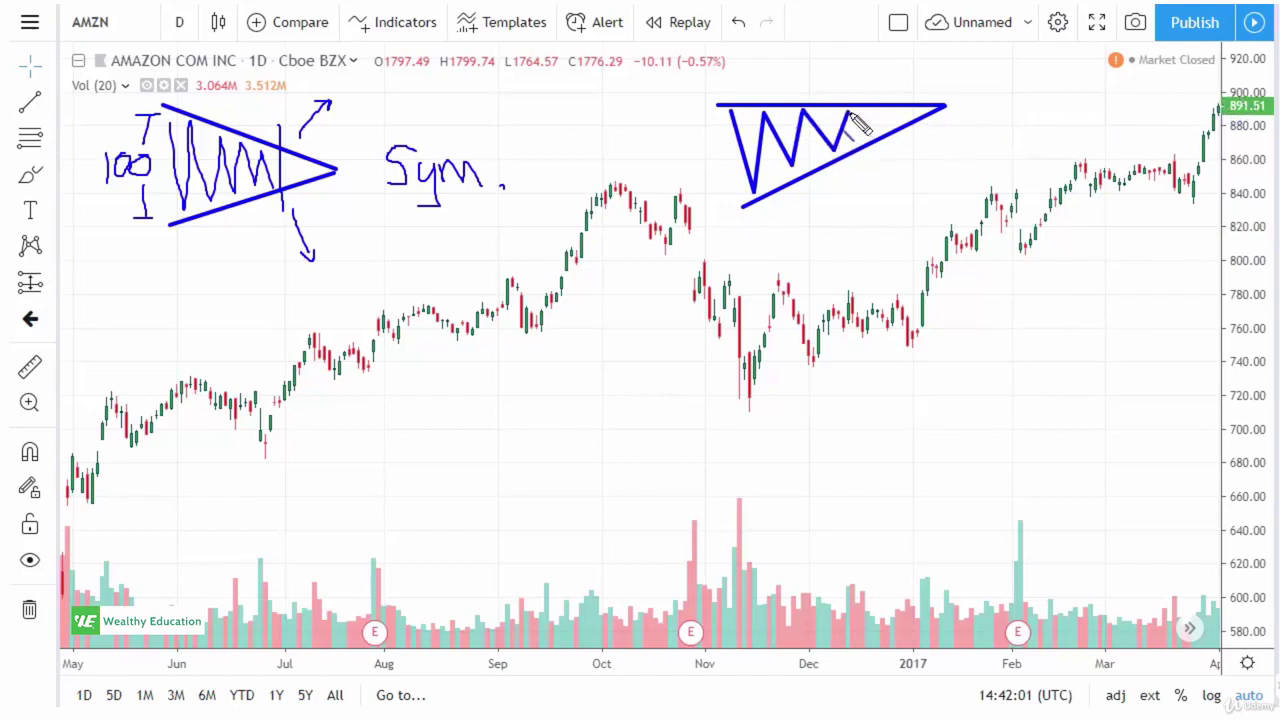
mouse_move(868, 133)
left_mouse_down()
mouse_move(884, 46)
mouse_move(892, 58)
left_mouse_up()
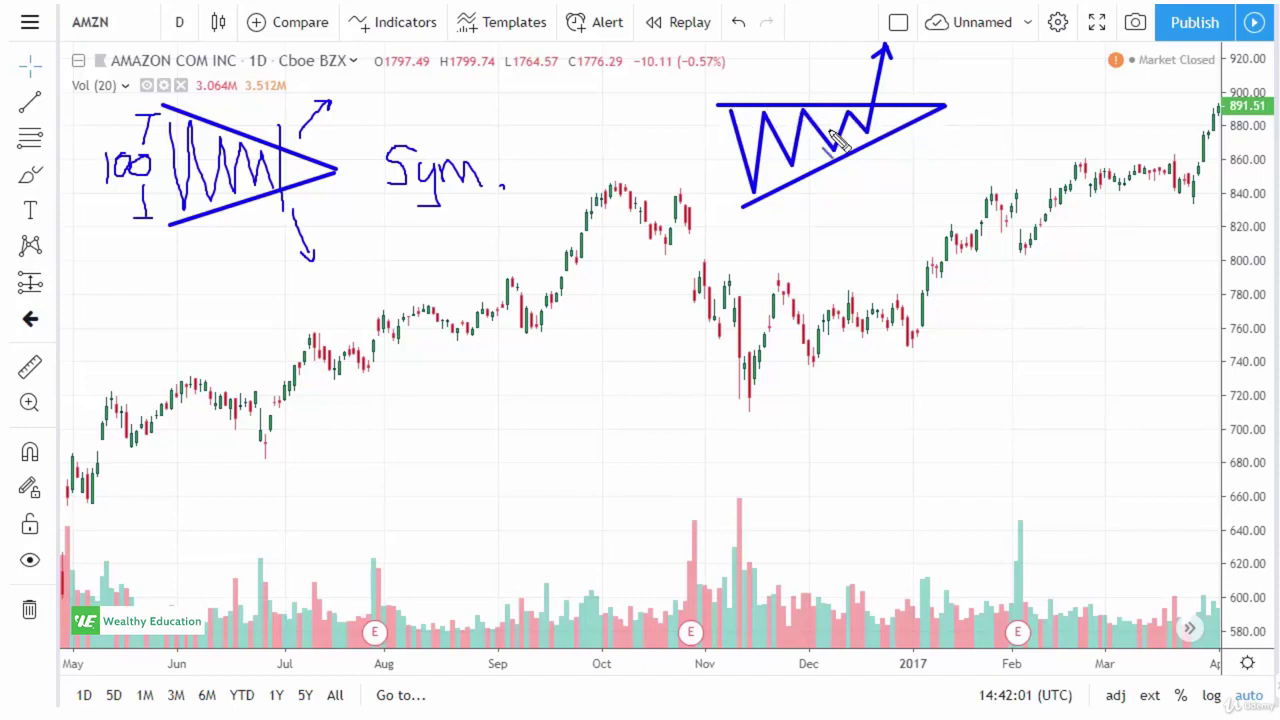
- Add a capped height bar left of the ascending triangle labelled 100
mouse_move(711, 113)
left_mouse_down()
mouse_move(712, 205)
mouse_move(729, 202)
left_mouse_up()
left_click_drag(694, 105, 728, 104)
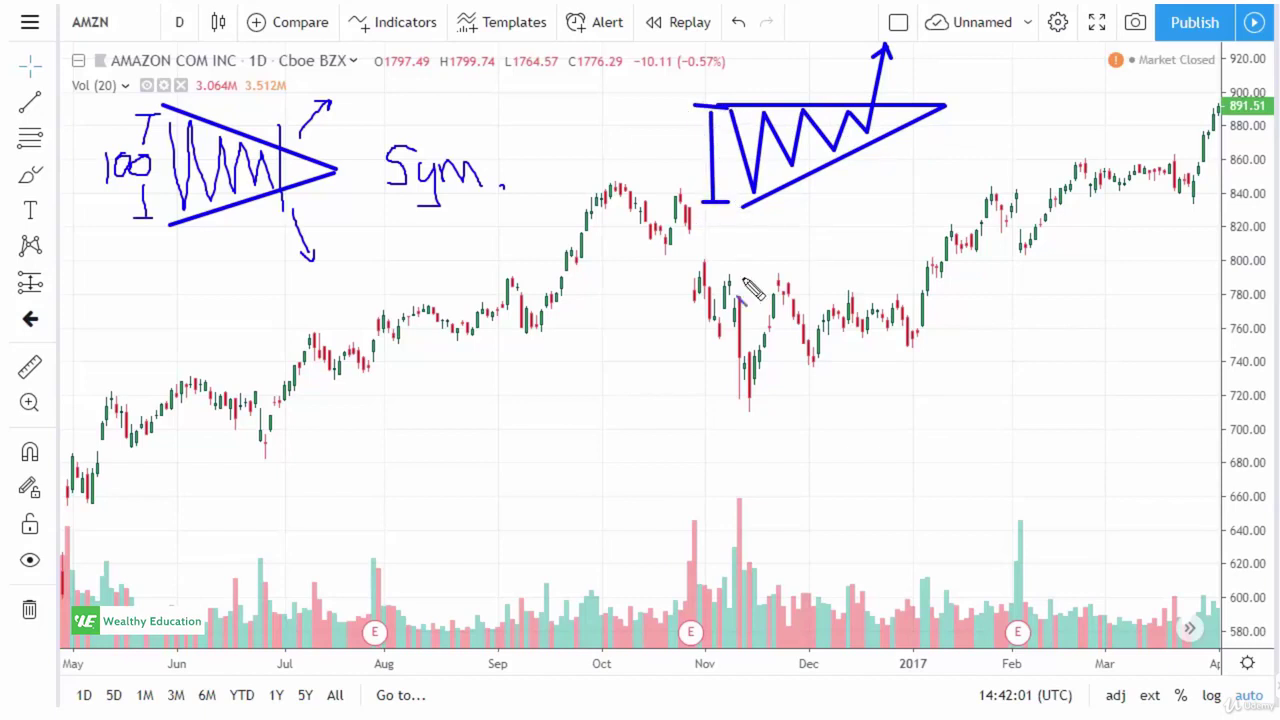
mouse_move(622, 128)
left_mouse_down()
mouse_move(622, 162)
mouse_move(637, 134)
mouse_move(648, 152)
left_mouse_up()
- Label the breakout target +100, then outline a descending triangle's falling top and flat base
left_click_drag(898, 76, 917, 72)
mouse_move(907, 64)
left_mouse_down()
mouse_move(908, 82)
mouse_move(929, 80)
mouse_move(965, 53)
left_mouse_up()
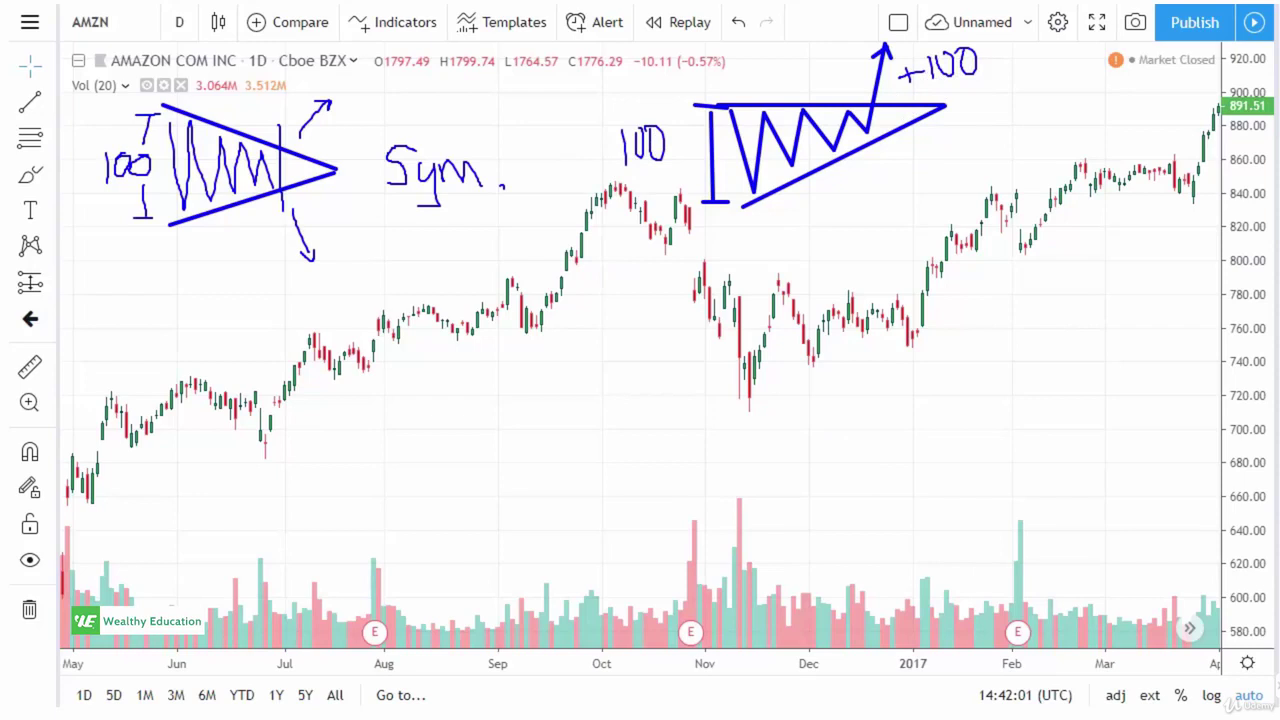
left_click_drag(966, 320, 1138, 411)
left_click_drag(956, 426, 1156, 419)
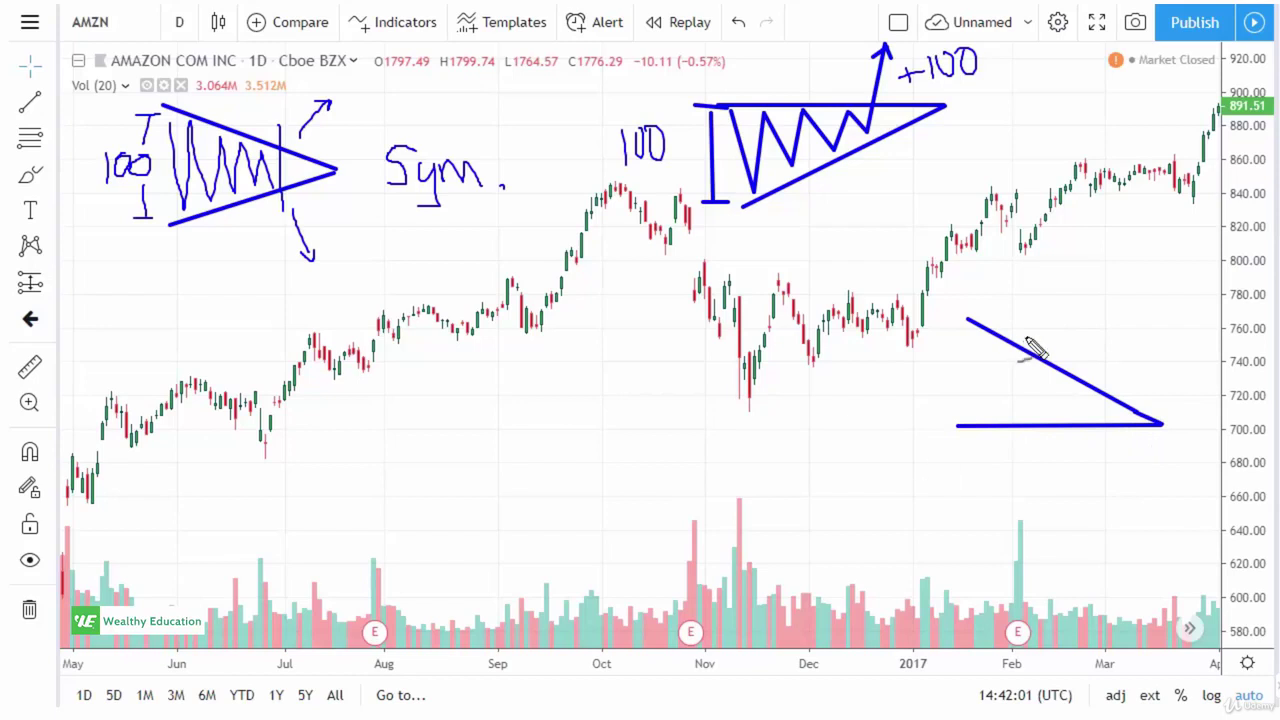
- Add the descending triangle's zigzag breakdown, 100 and -100 labels, and vertical breakout marks on both triangles
mouse_move(970, 342)
left_mouse_down()
mouse_move(1050, 410)
mouse_move(1090, 402)
mouse_move(1094, 478)
mouse_move(1108, 480)
left_mouse_up()
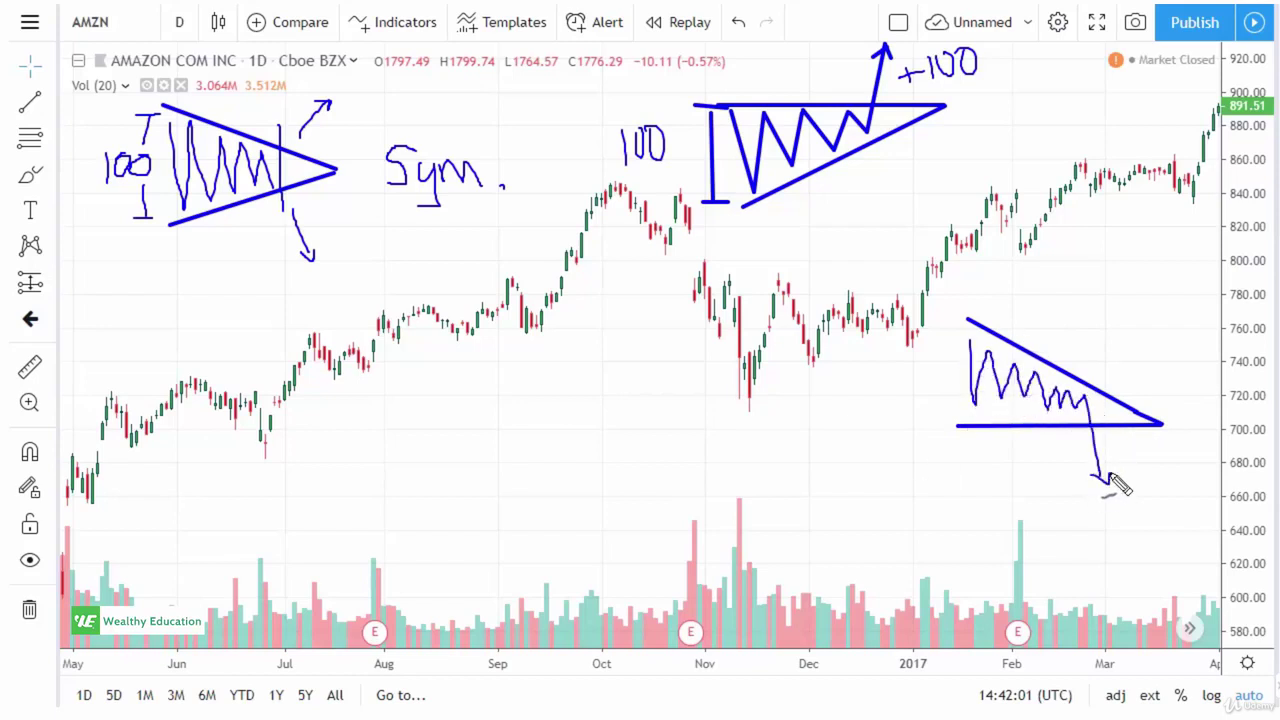
mouse_move(891, 370)
left_mouse_down()
mouse_move(891, 406)
mouse_move(913, 376)
mouse_move(933, 376)
left_mouse_up()
mouse_move(1010, 468)
left_mouse_down()
mouse_move(1068, 484)
mouse_move(1097, 460)
left_mouse_up()
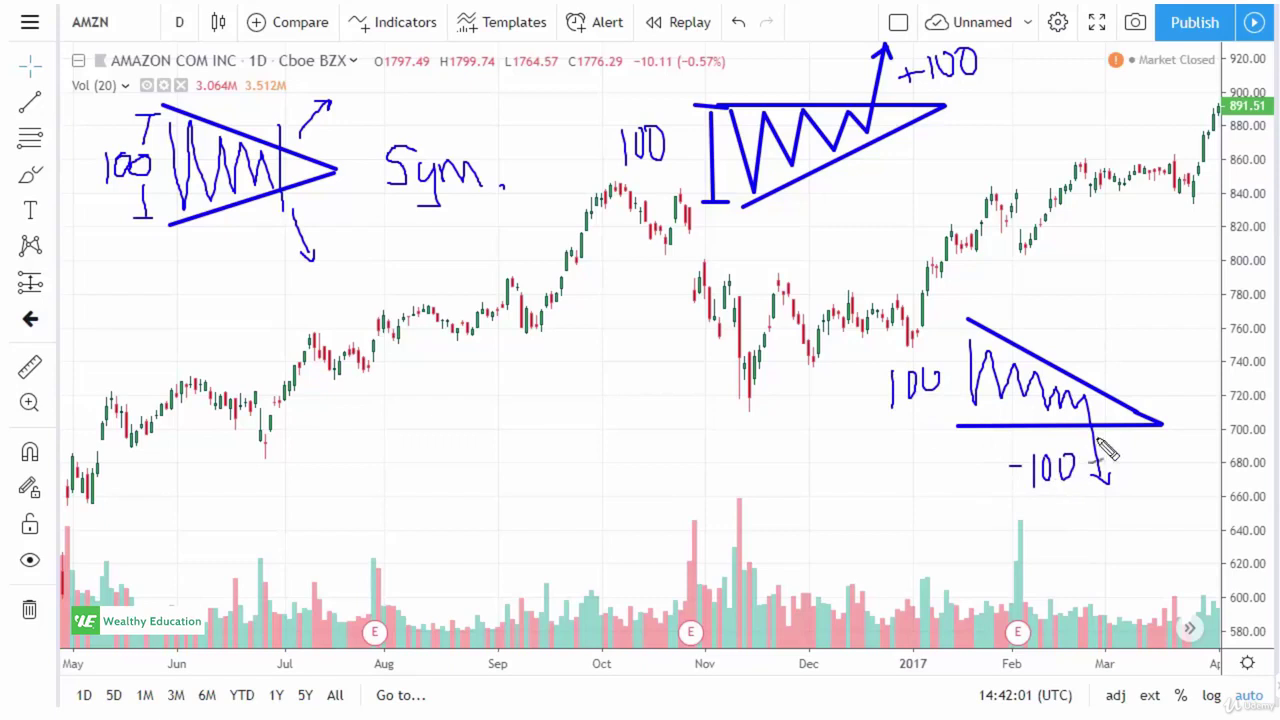
left_click_drag(878, 94, 877, 165)
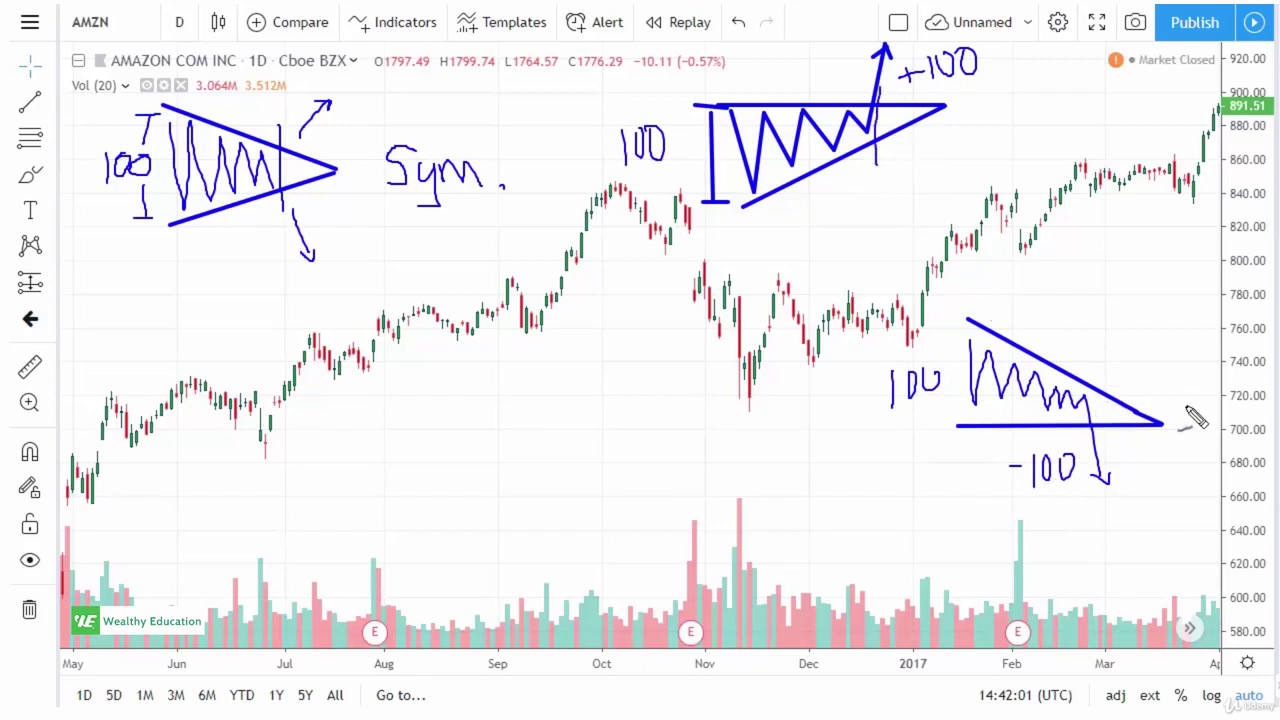
left_click_drag(1094, 355, 1094, 440)
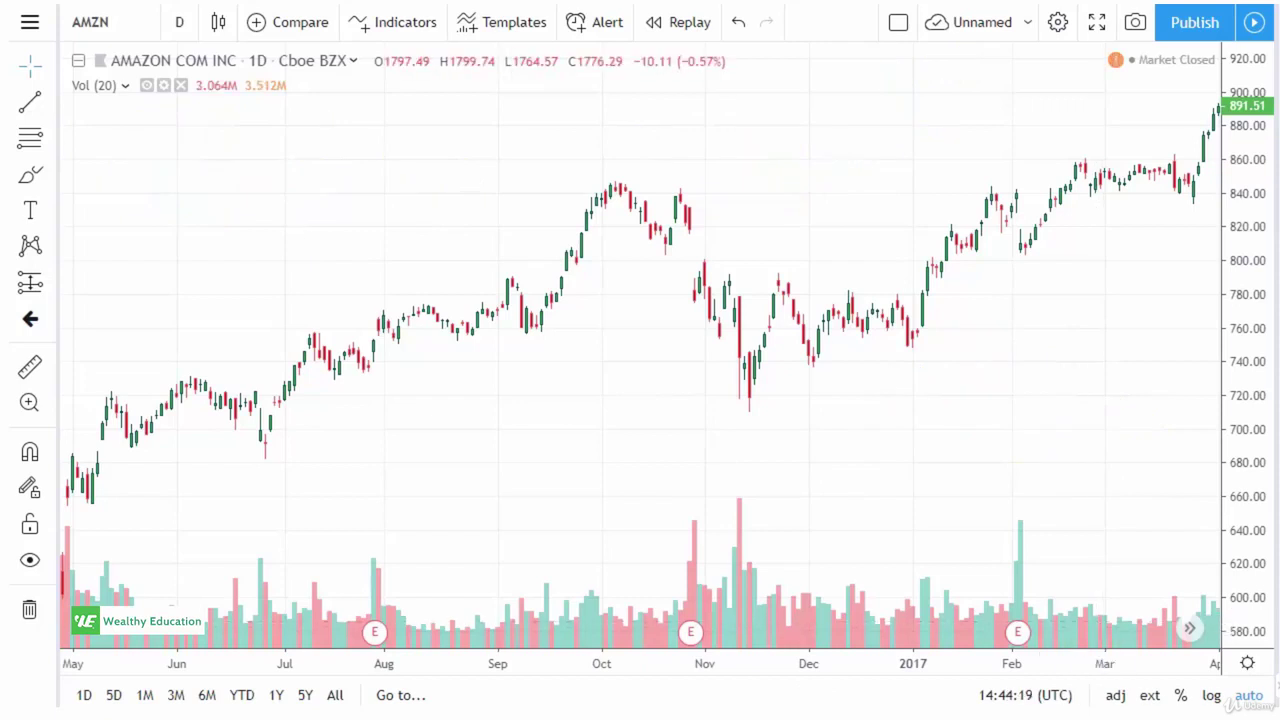
- Trace an ascending triangle on AMZN: rising support from the November low, flat resistance near 790, upward breakout mark
left_click_drag(748, 407, 1062, 285)
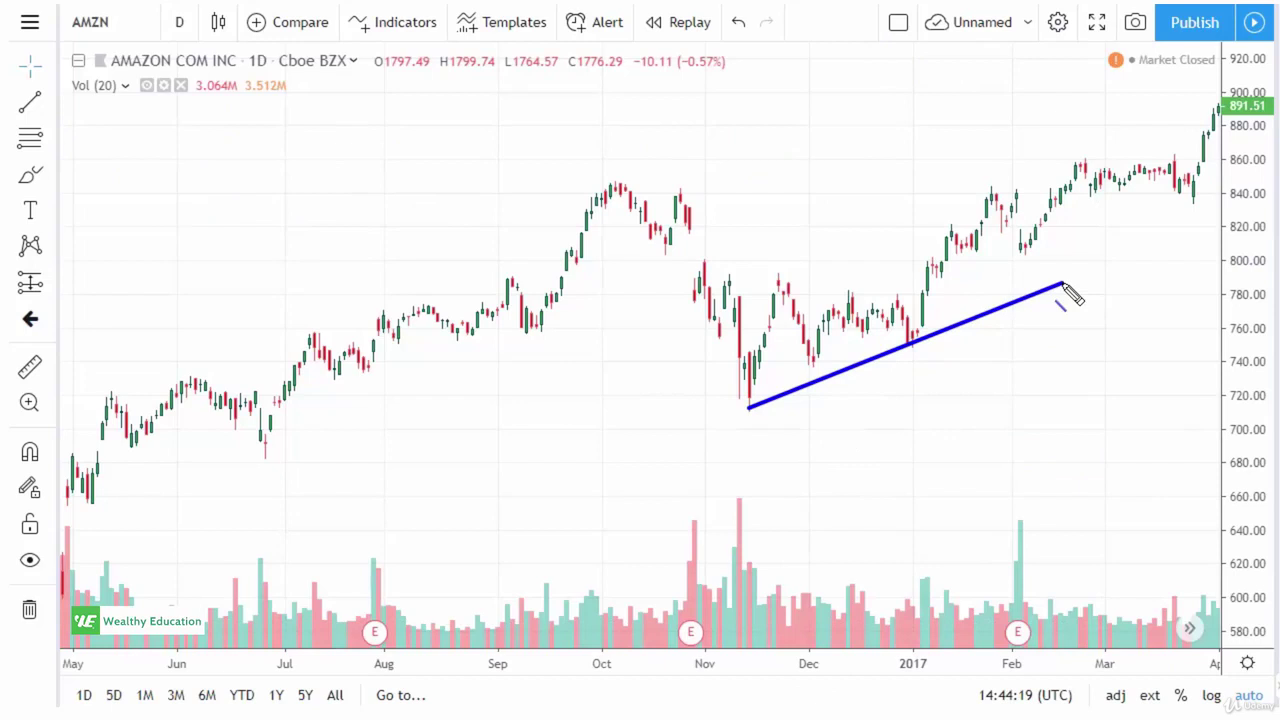
left_click_drag(730, 279, 717, 279)
left_click_drag(810, 275, 1063, 290)
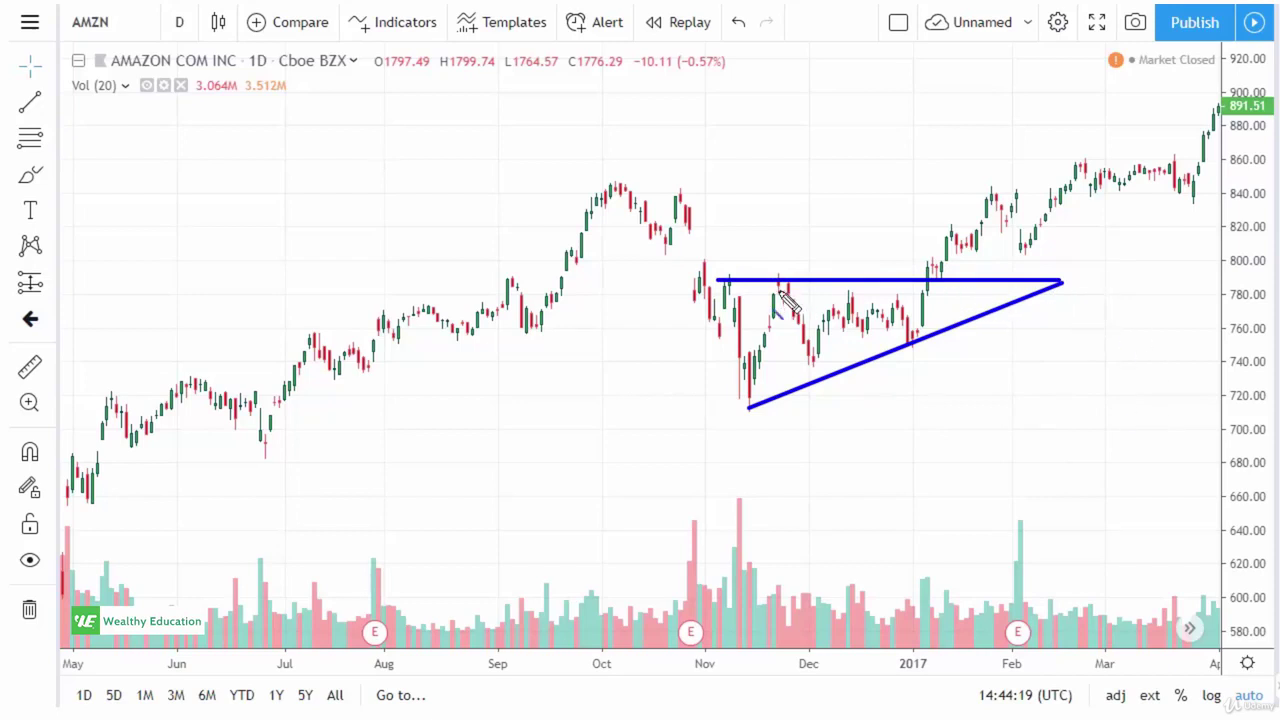
left_click_drag(718, 285, 718, 405)
left_click_drag(1092, 265, 1090, 155)
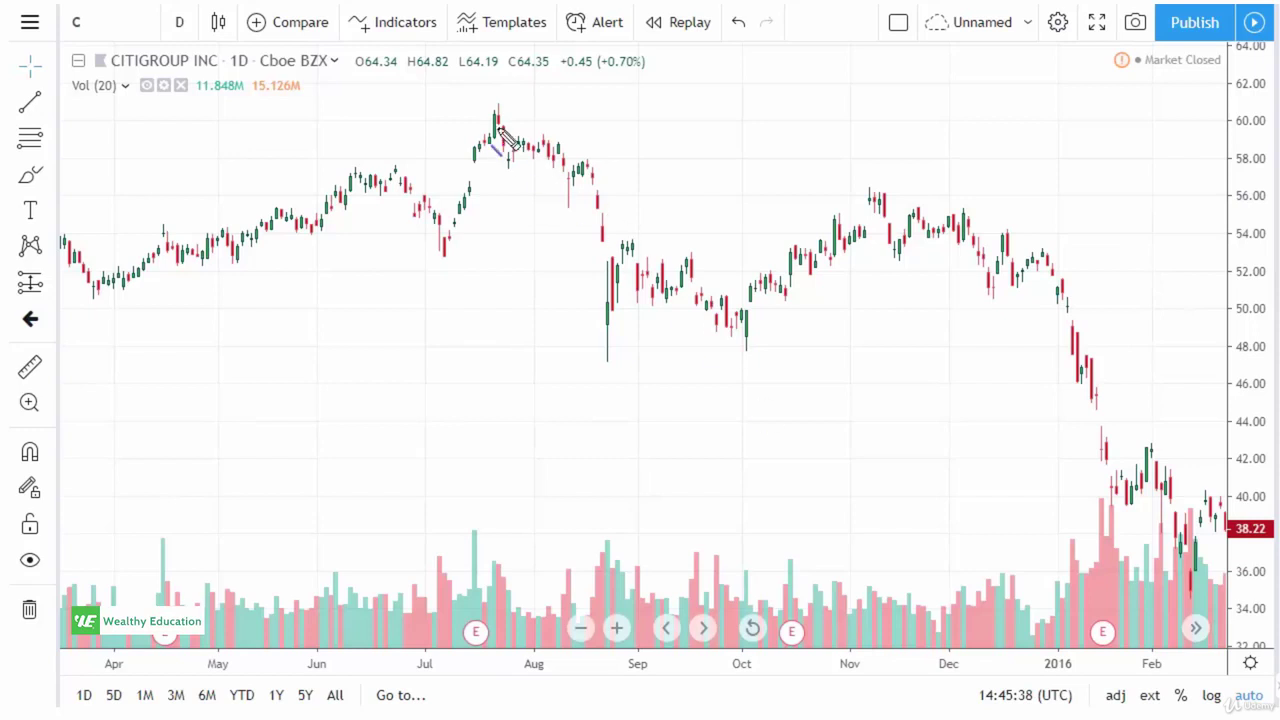
- Trace a descending triangle on Citigroup: falling line from the July peak, flat support near 56, breakdown leg
left_click_drag(490, 105, 664, 191)
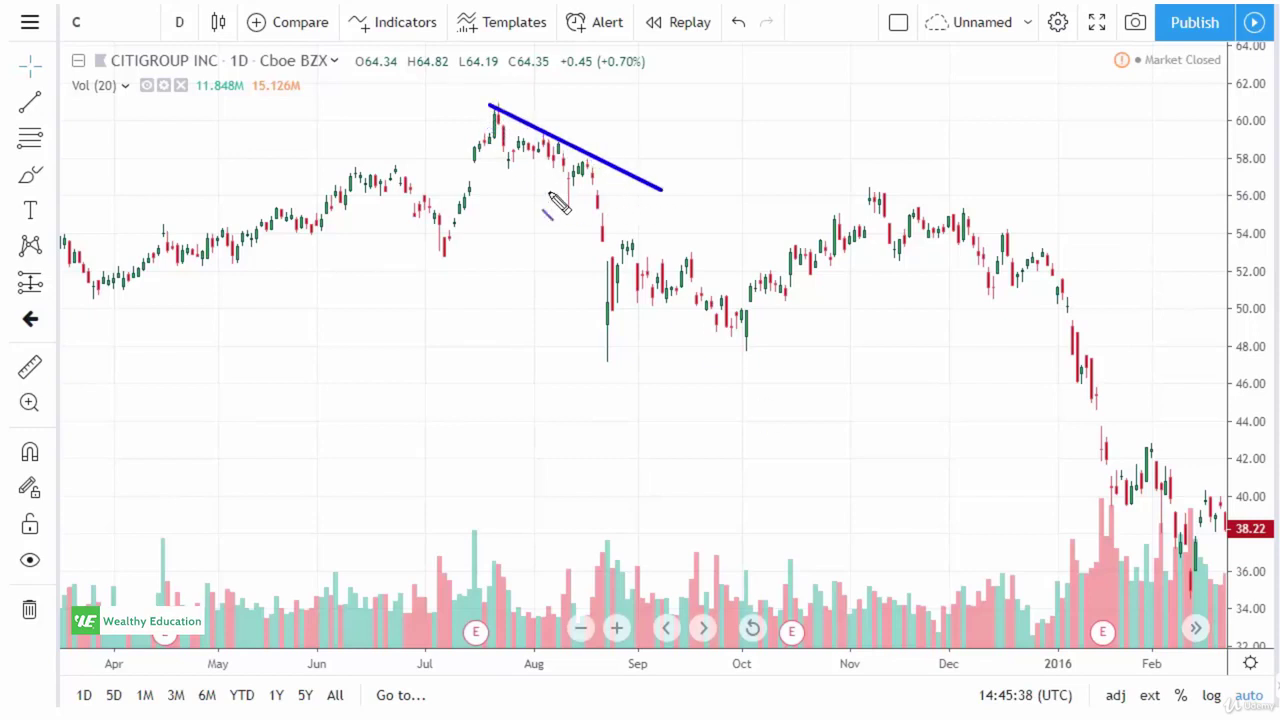
mouse_move(468, 192)
left_mouse_down()
mouse_move(665, 205)
mouse_move(662, 189)
left_mouse_up()
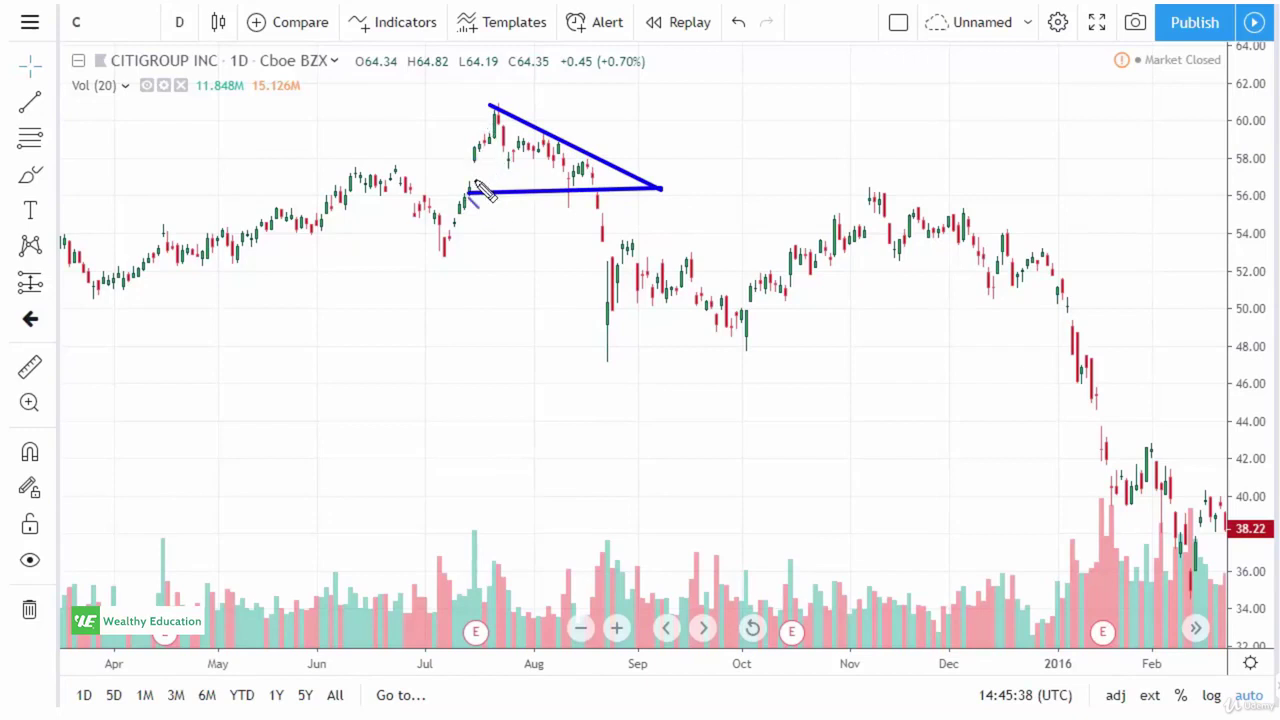
left_click_drag(472, 191, 472, 163)
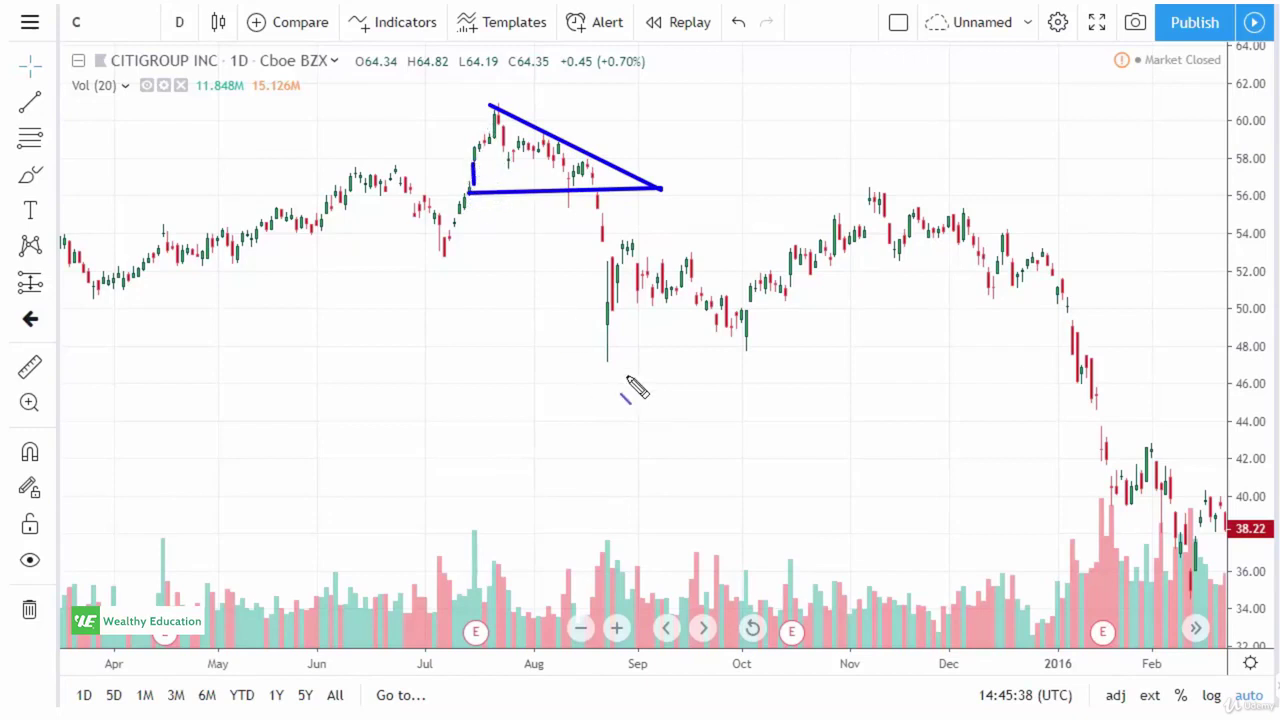
left_click_drag(472, 197, 474, 194)
mouse_move(603, 223)
left_mouse_down()
mouse_move(626, 310)
mouse_move(640, 292)
left_mouse_up()
- Add a capped height bar on the triangle's left side, plus one more brush stroke lower on the chart
left_click_drag(476, 118, 478, 185)
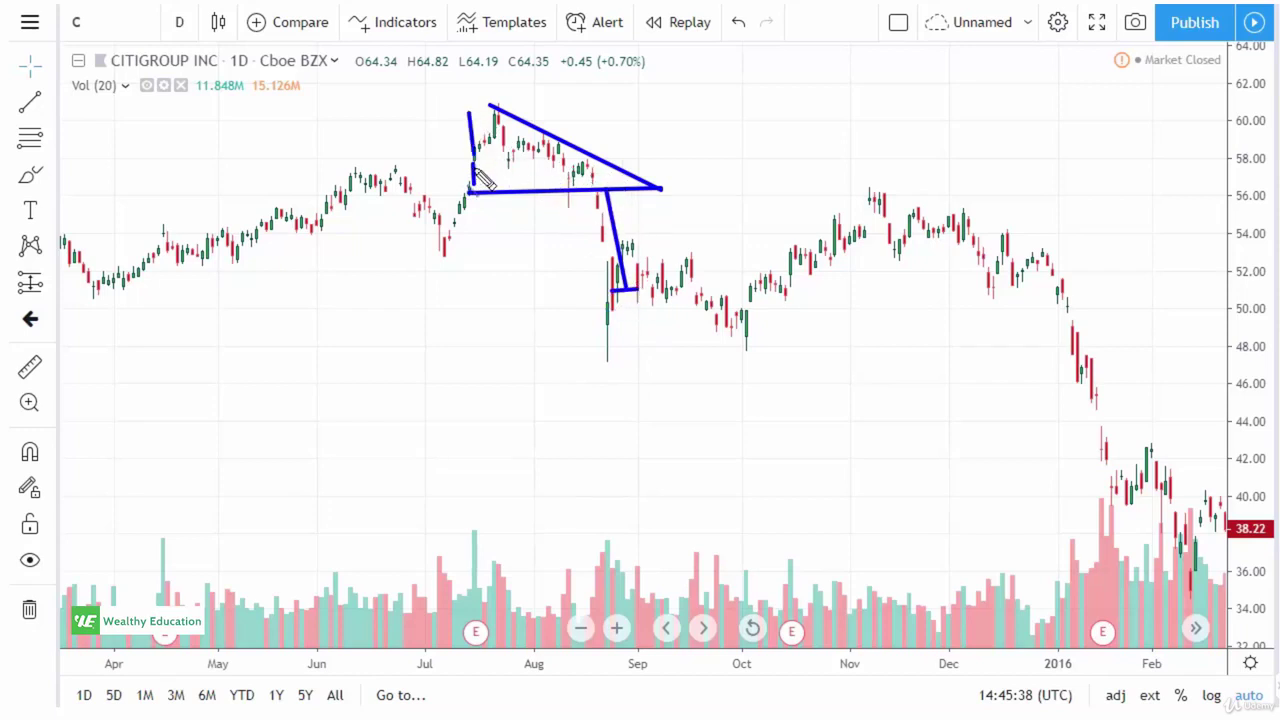
left_click_drag(443, 118, 490, 118)
left_click_drag(461, 178, 493, 186)
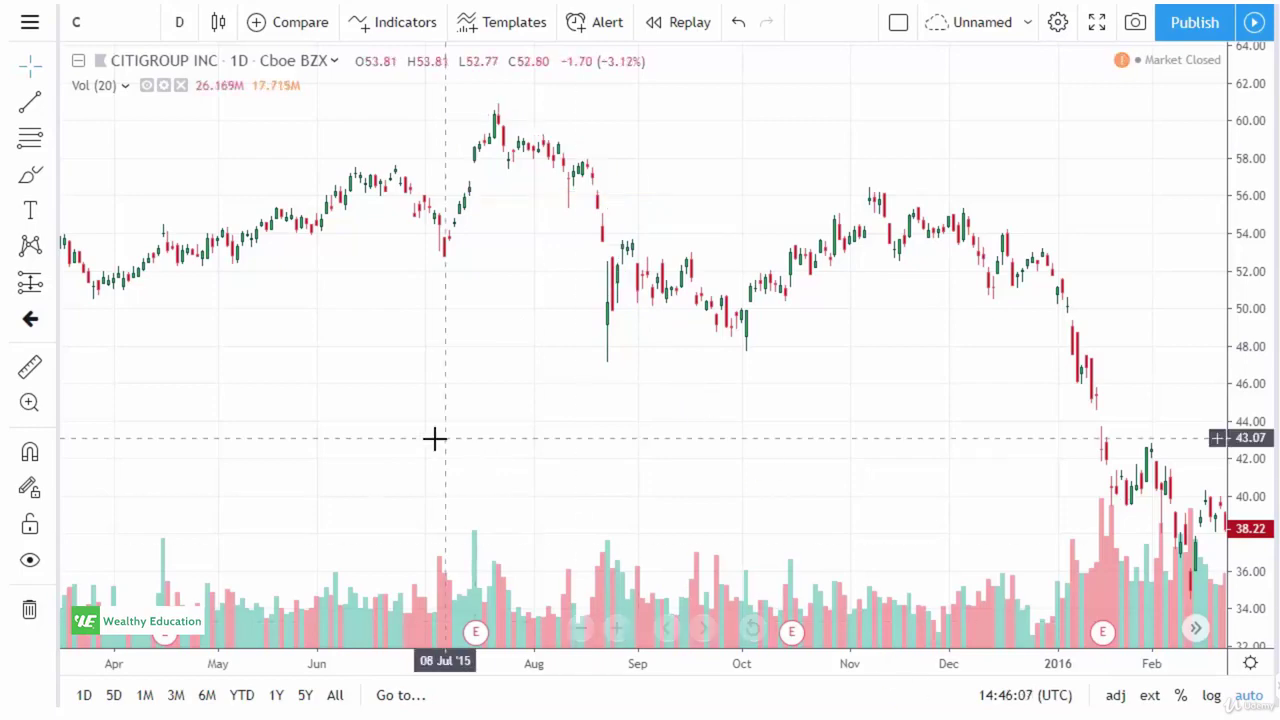
left_click_drag(434, 437, 895, 506)
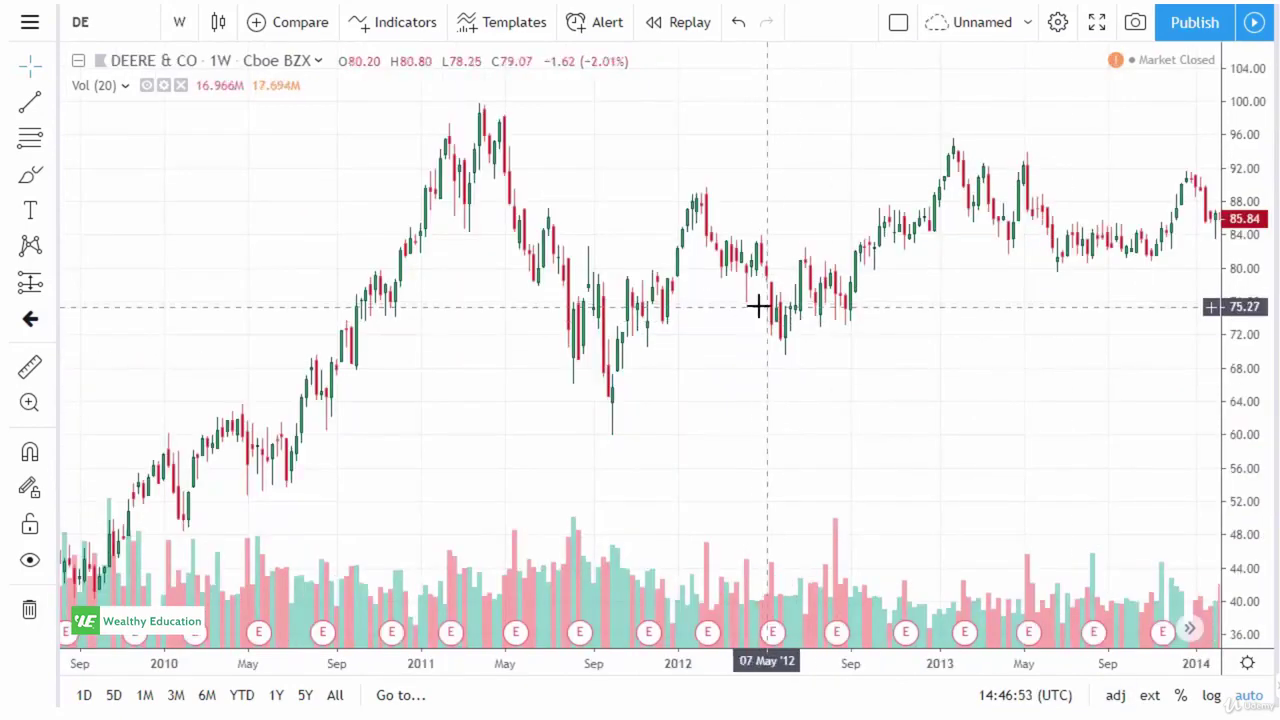
- Draw a downward trend line from May 2012 and a rising one from the June 2012 low meeting it
left_click(30, 101)
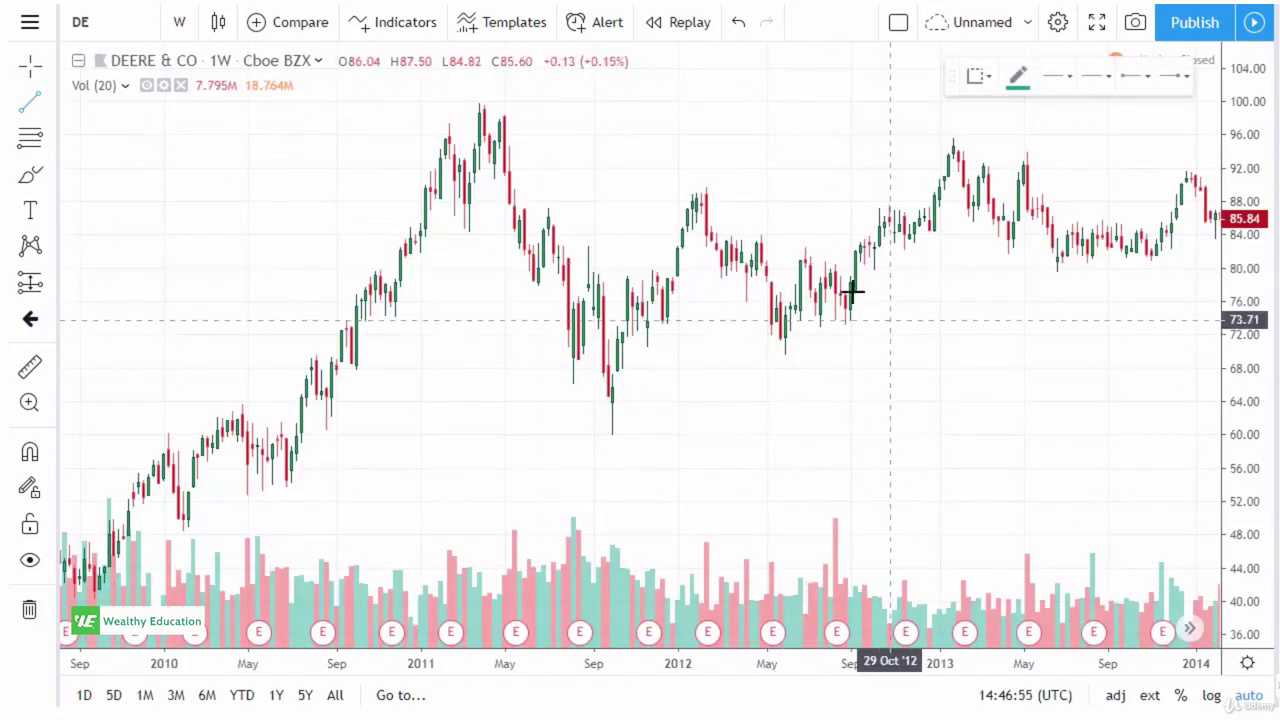
left_click(765, 238)
left_click(904, 289)
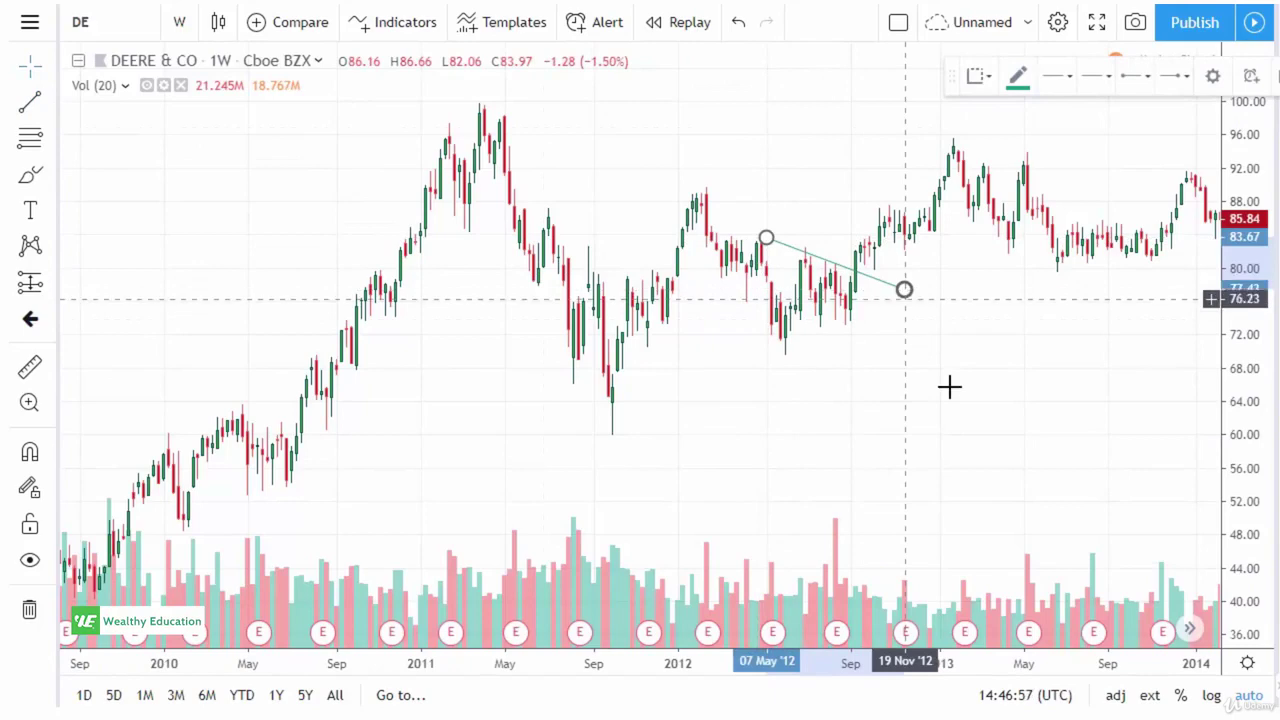
left_click(30, 101)
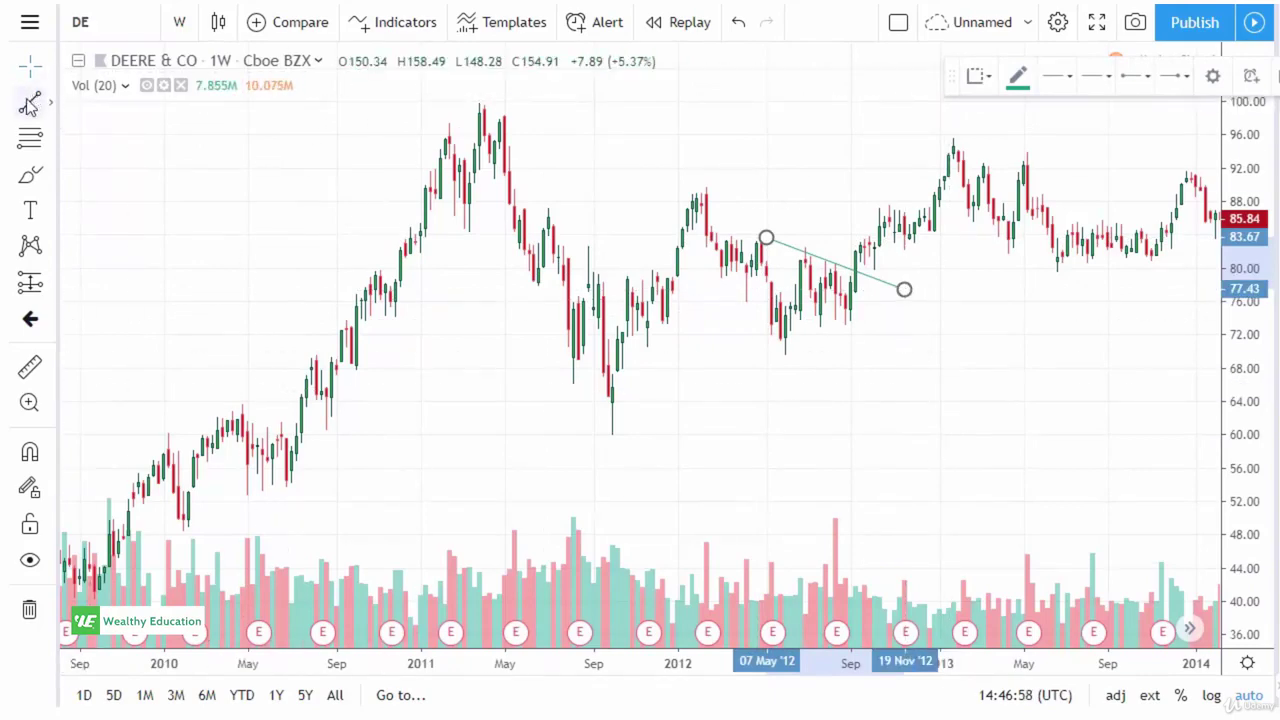
left_click(786, 358)
left_click(904, 289)
left_click(904, 361)
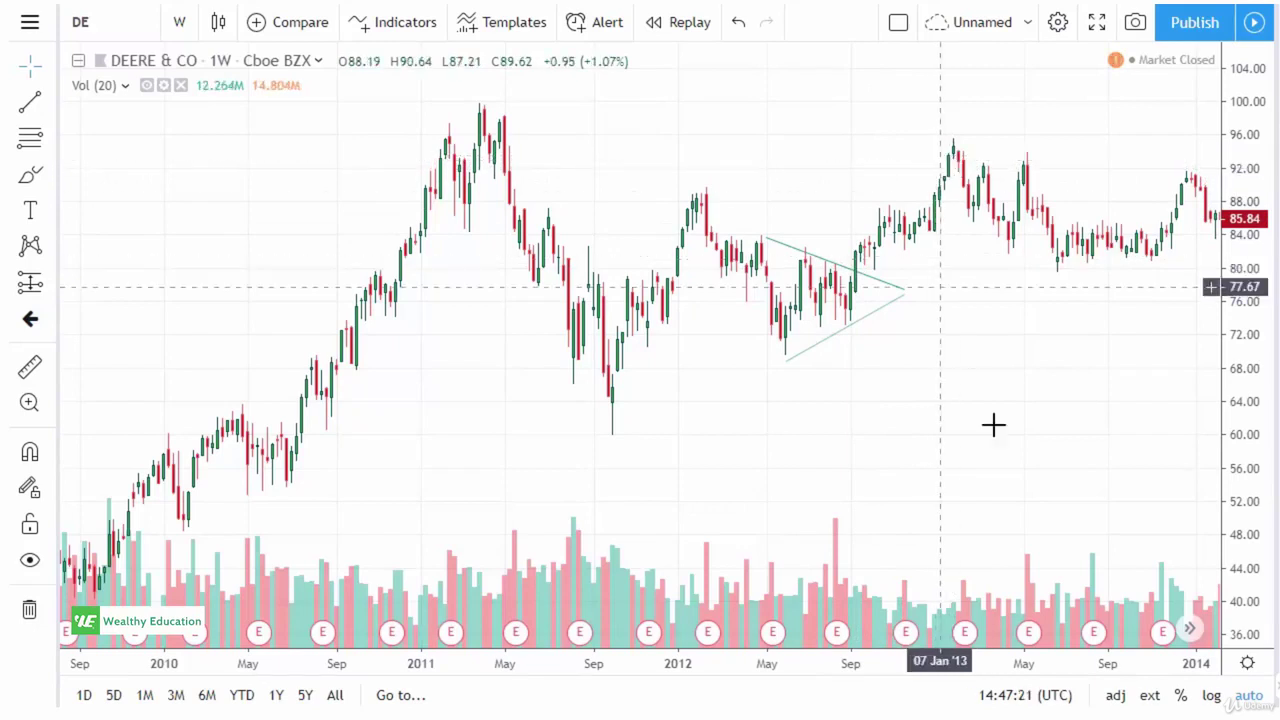
- Delete both the upper and lower triangle trend lines from the DE chart
left_click(897, 282)
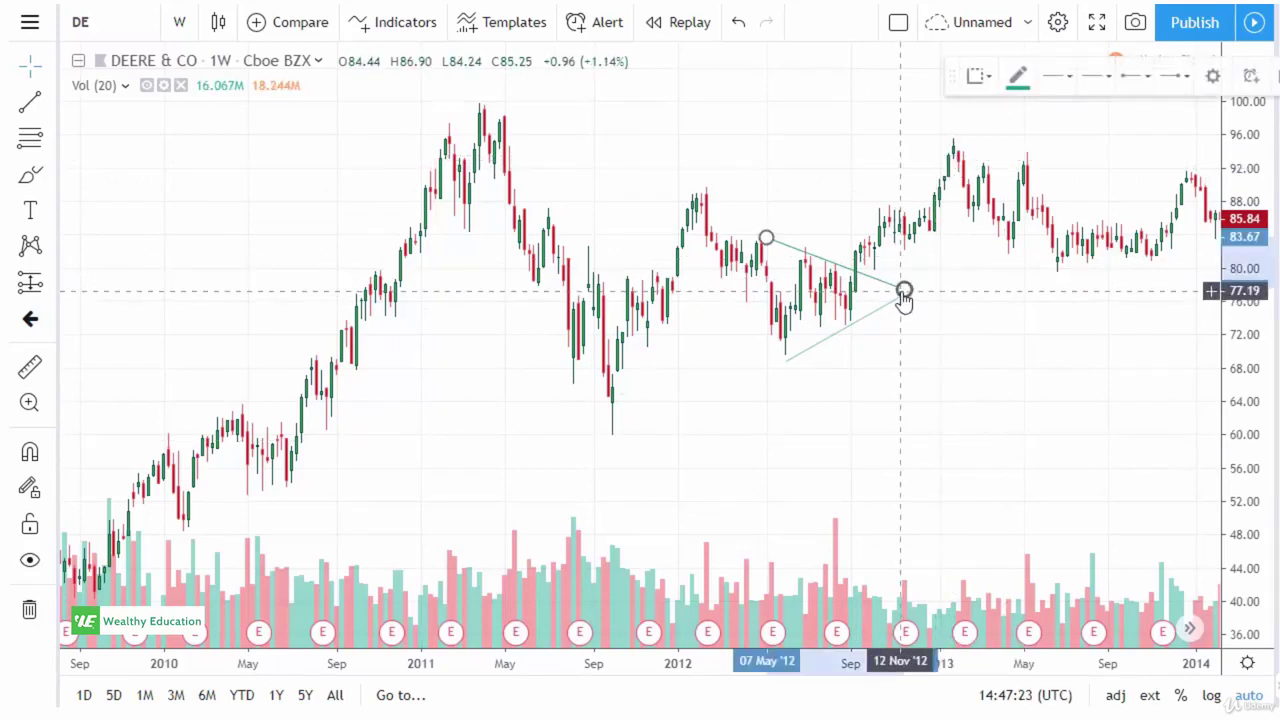
key("Delete")
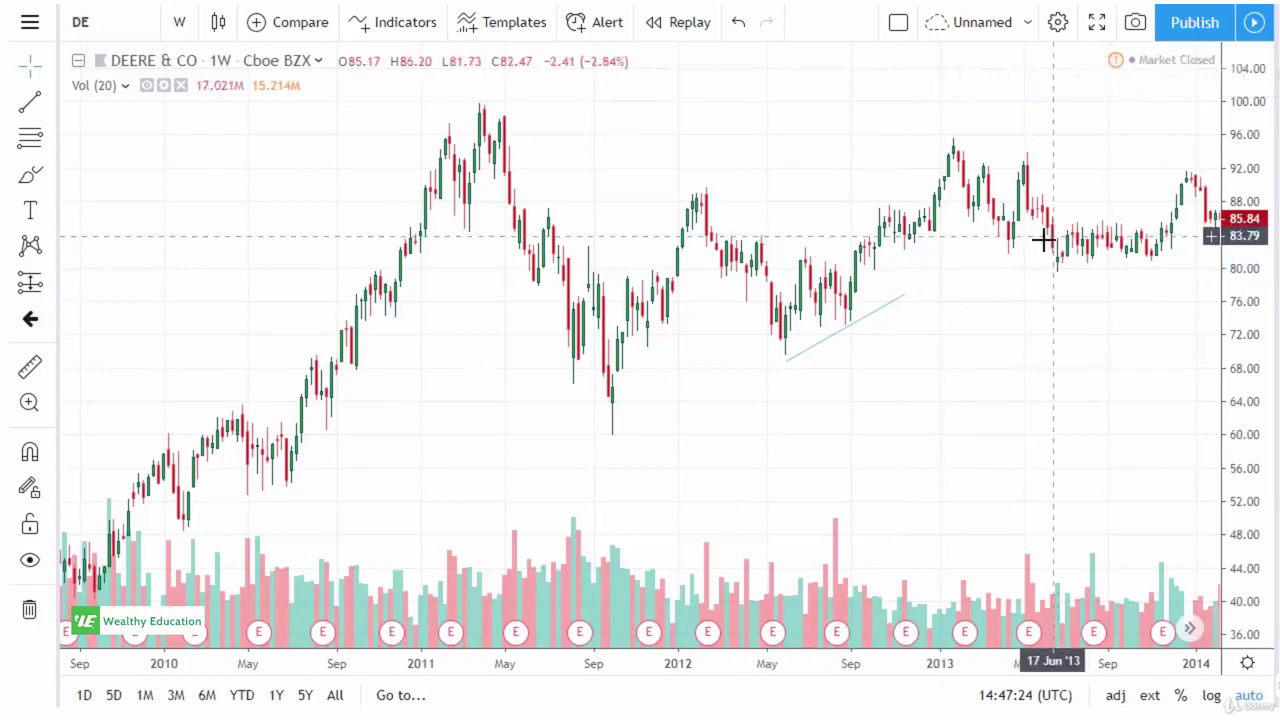
left_click(900, 297)
key("Delete")
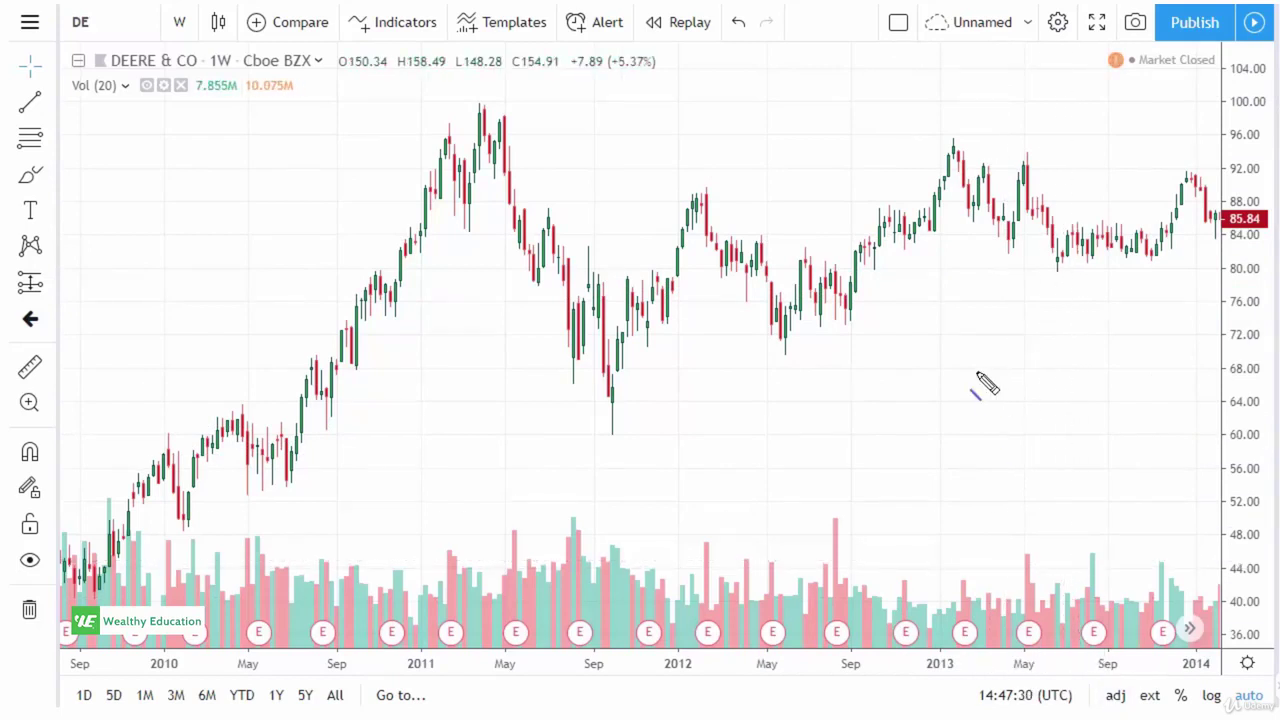
- Sketch two wedge outlines: a converging wedge on the left and a steeper falling pattern on the right
left_click_drag(142, 228, 286, 189)
left_click_drag(198, 313, 289, 208)
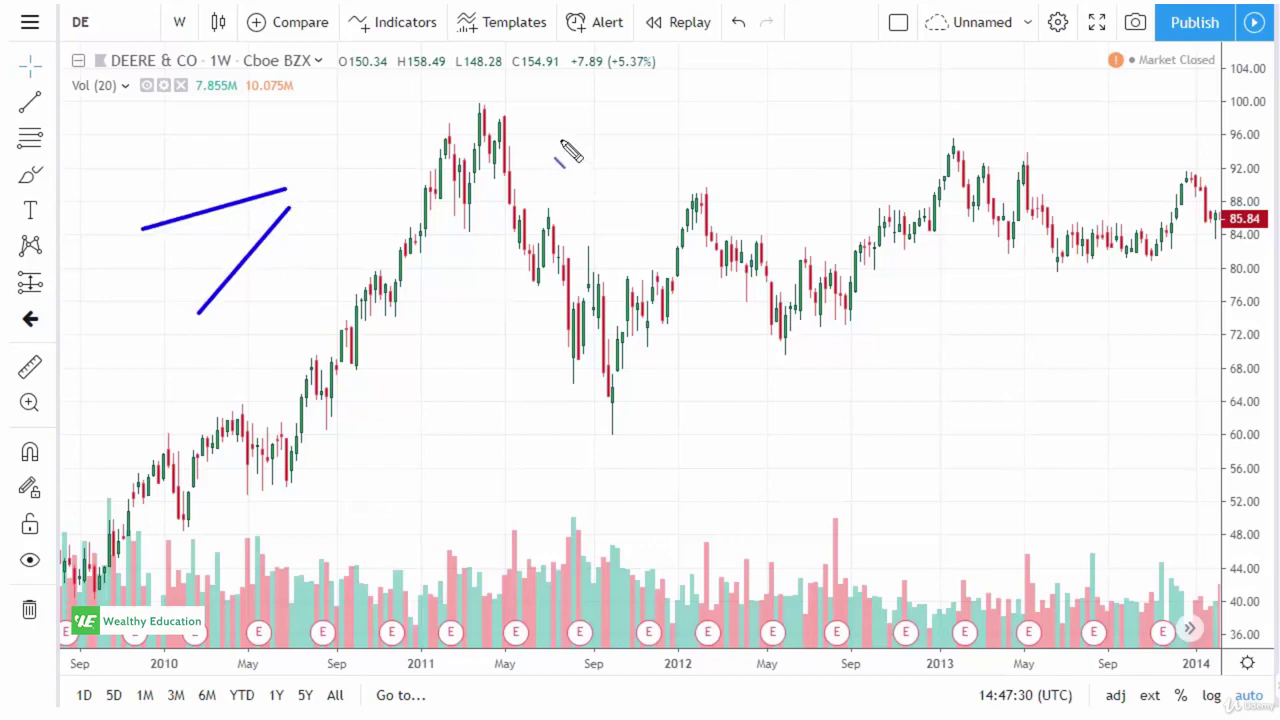
left_click_drag(560, 140, 662, 217)
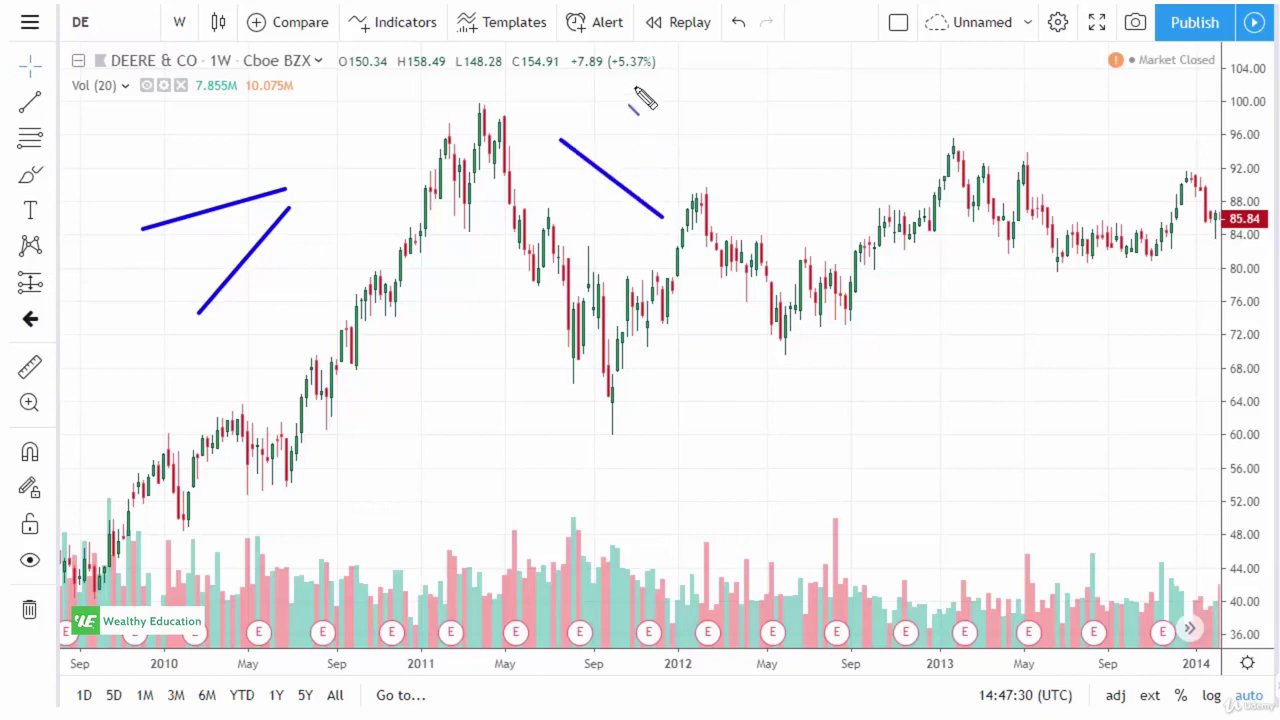
left_click_drag(614, 82, 673, 192)
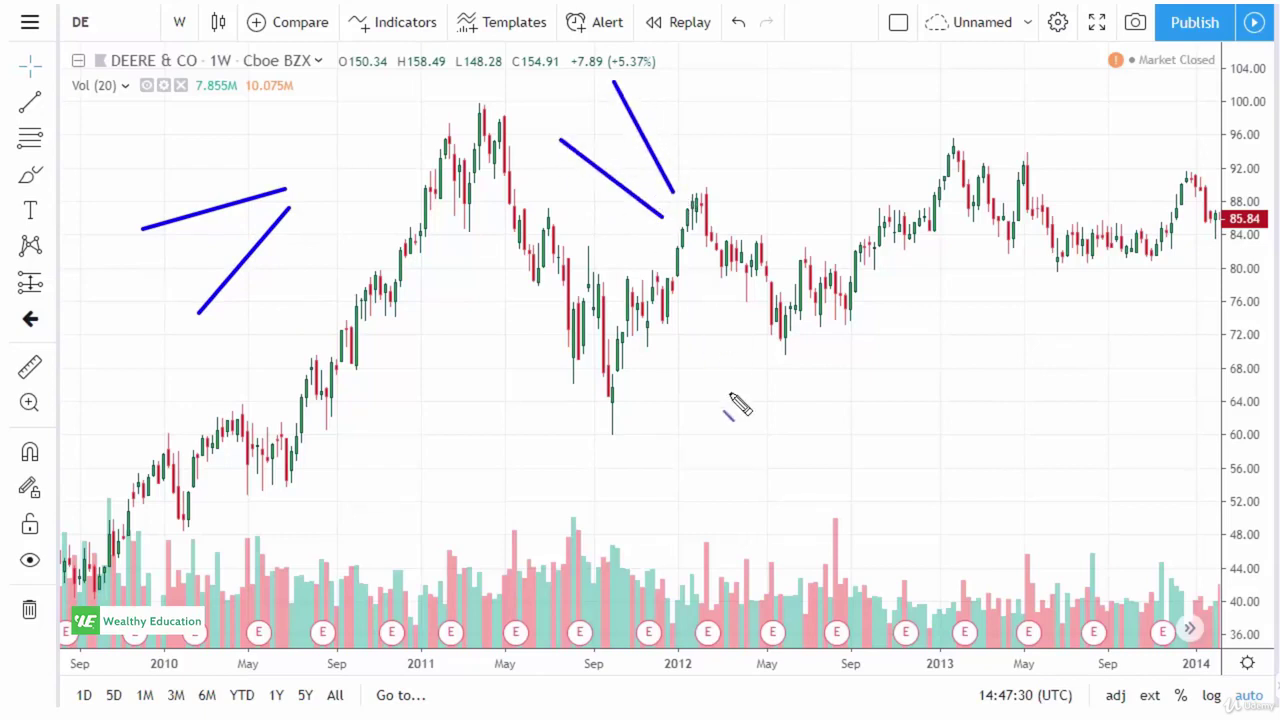
- Fill both patterns with zigzag swings, adding a downward breakdown arrow, a flat base and a flat top line
mouse_move(196, 304)
left_mouse_down()
mouse_move(193, 250)
mouse_move(207, 240)
mouse_move(218, 268)
mouse_move(217, 243)
mouse_move(238, 262)
mouse_move(277, 220)
left_mouse_up()
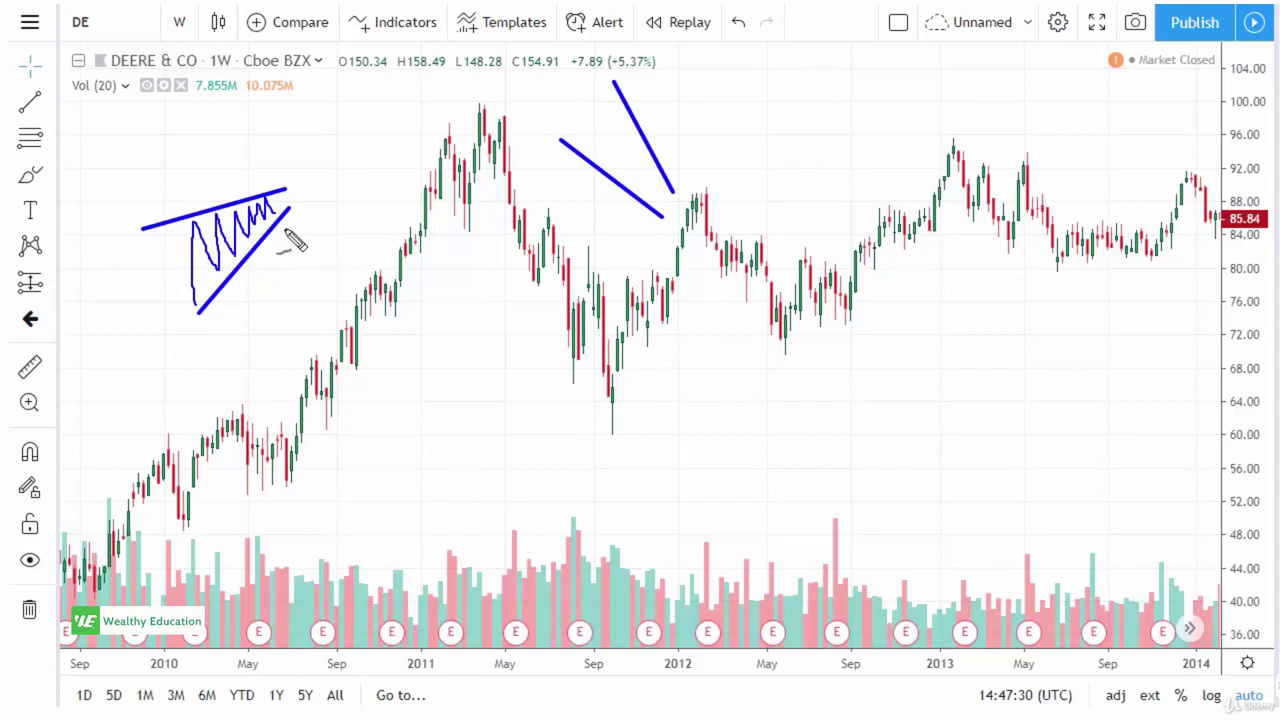
mouse_move(281, 229)
left_mouse_down()
mouse_move(326, 352)
mouse_move(328, 312)
left_mouse_up()
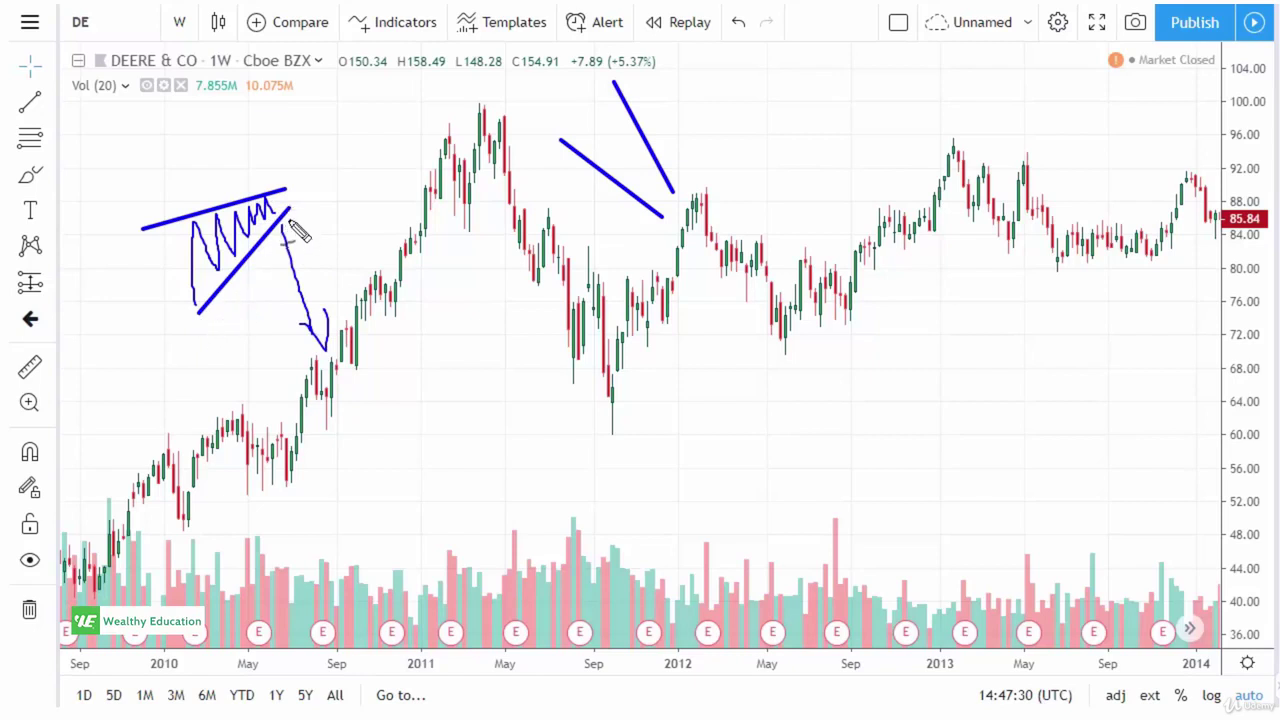
left_click_drag(166, 313, 218, 319)
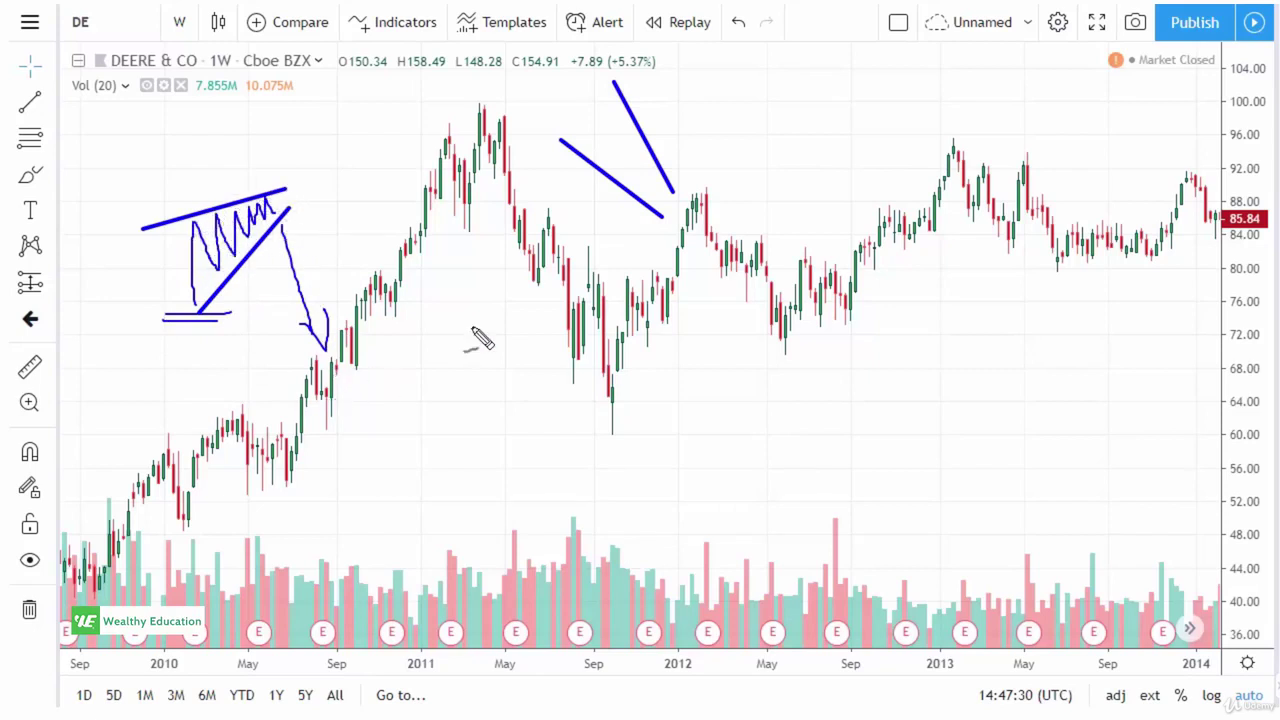
mouse_move(591, 86)
left_mouse_down()
mouse_move(583, 142)
mouse_move(602, 160)
mouse_move(614, 120)
mouse_move(652, 218)
mouse_move(742, 112)
mouse_move(730, 118)
left_mouse_up()
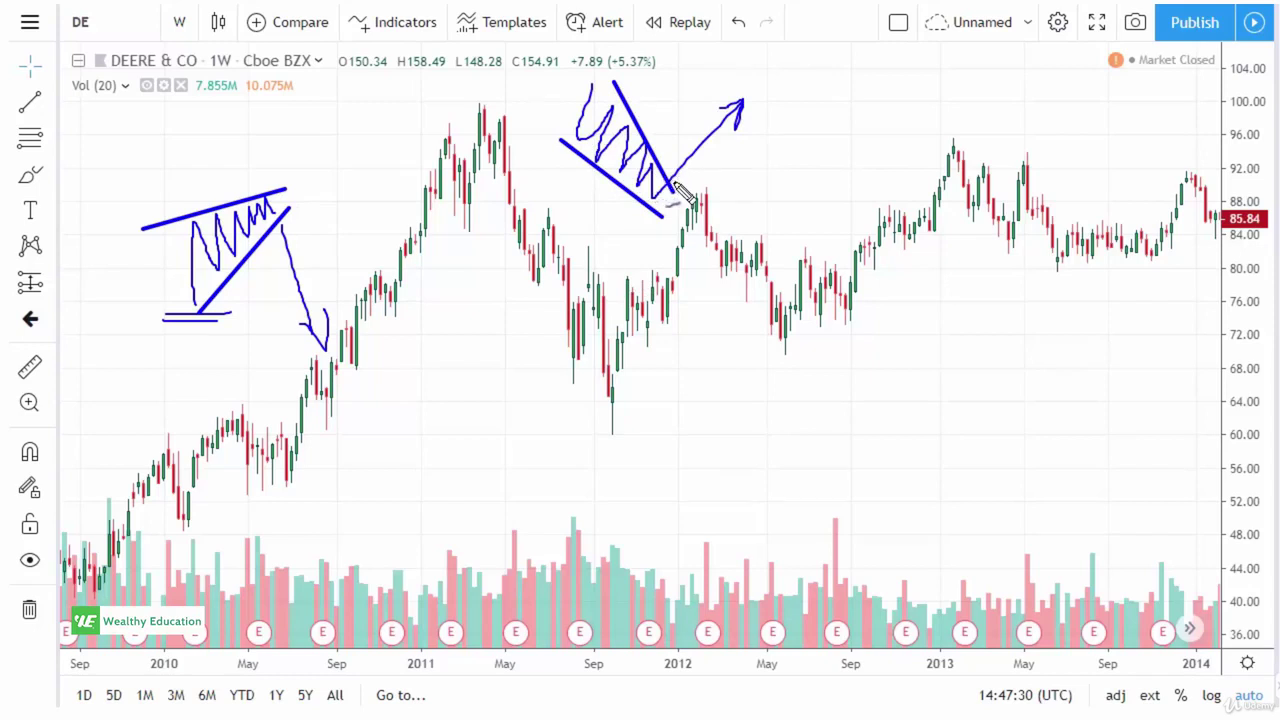
left_click_drag(615, 83, 915, 77)
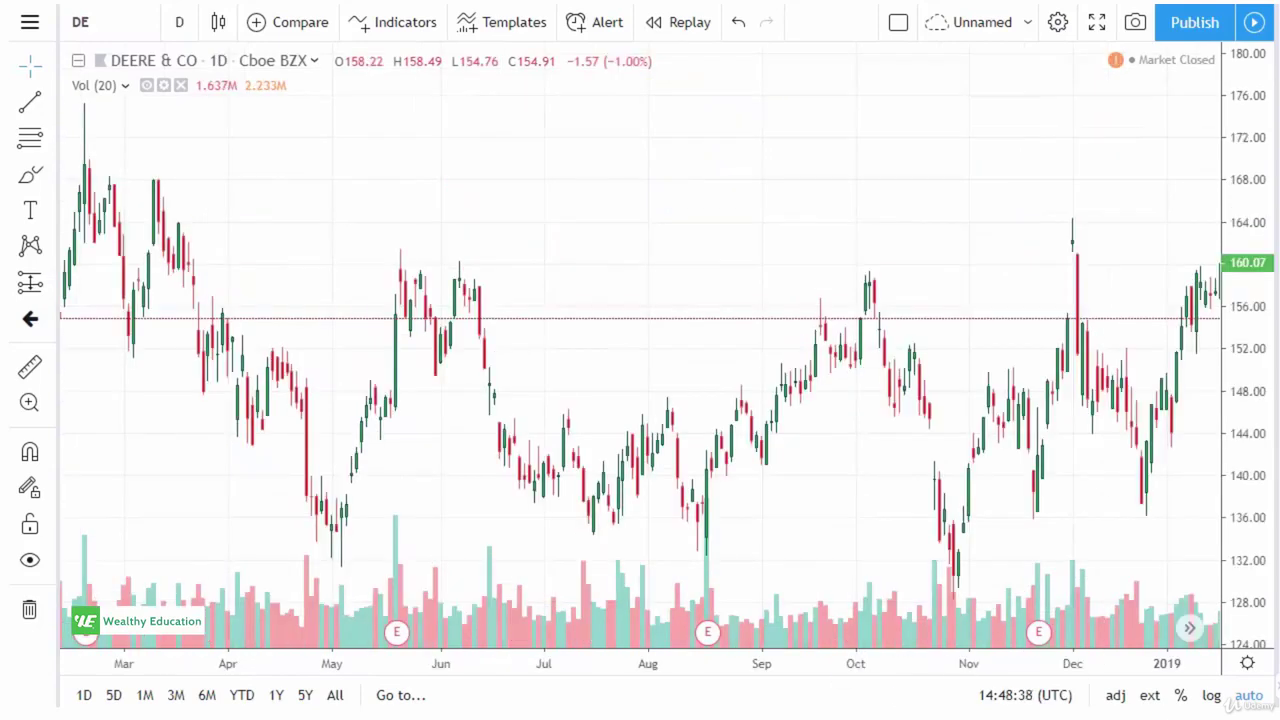
- Draw rising trend lines from the August 2018 low and the July low to the October highs, forming a wedge
left_click(44, 108)
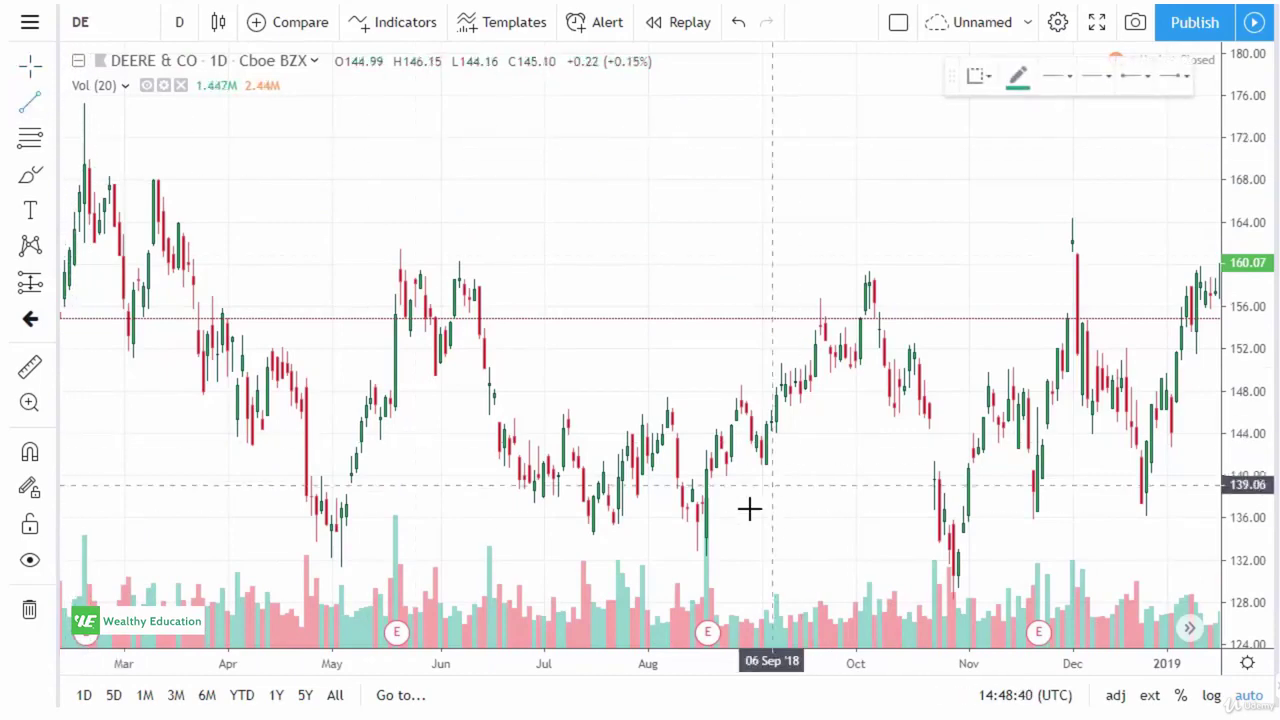
left_click(710, 547)
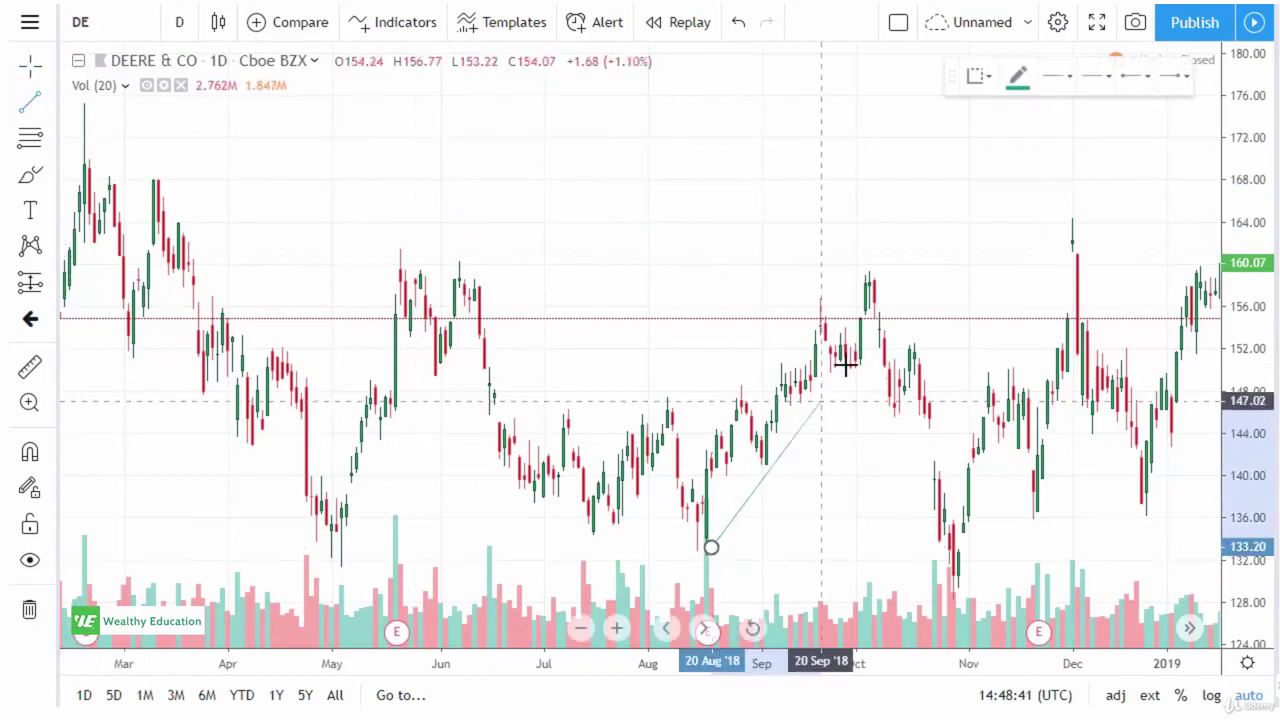
left_click(933, 280)
left_click(780, 520)
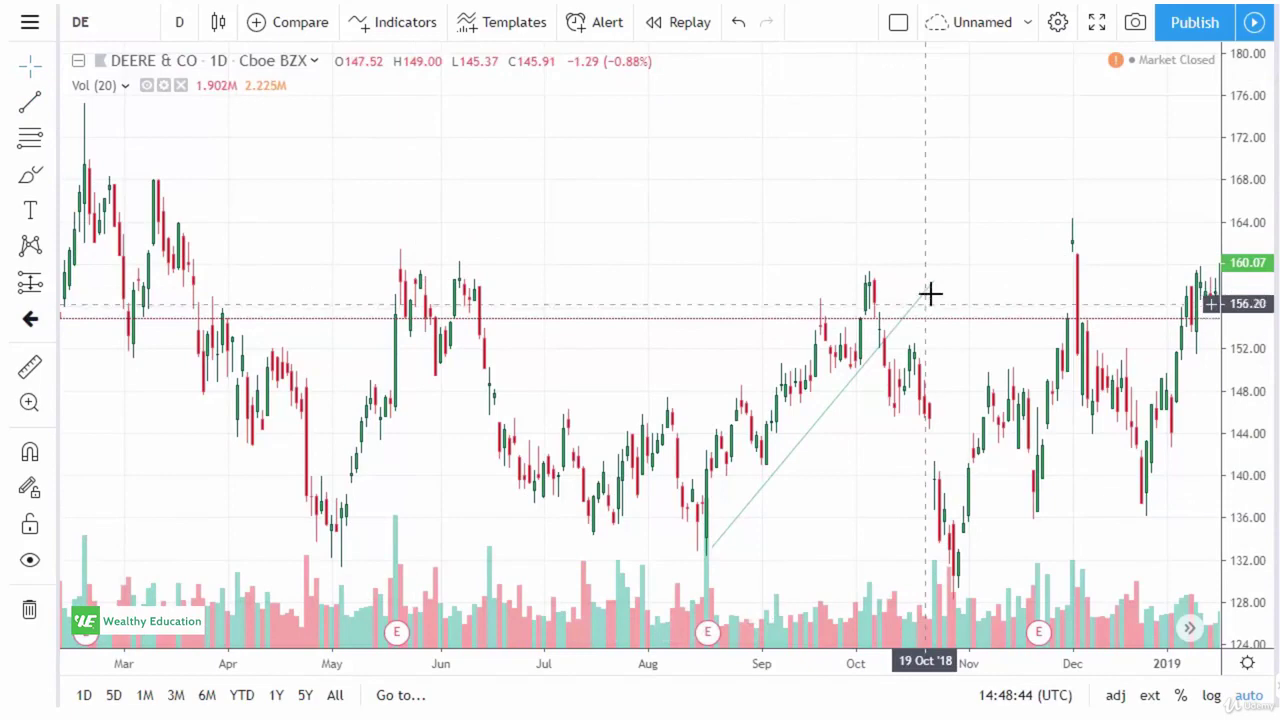
left_click_drag(932, 282, 940, 265)
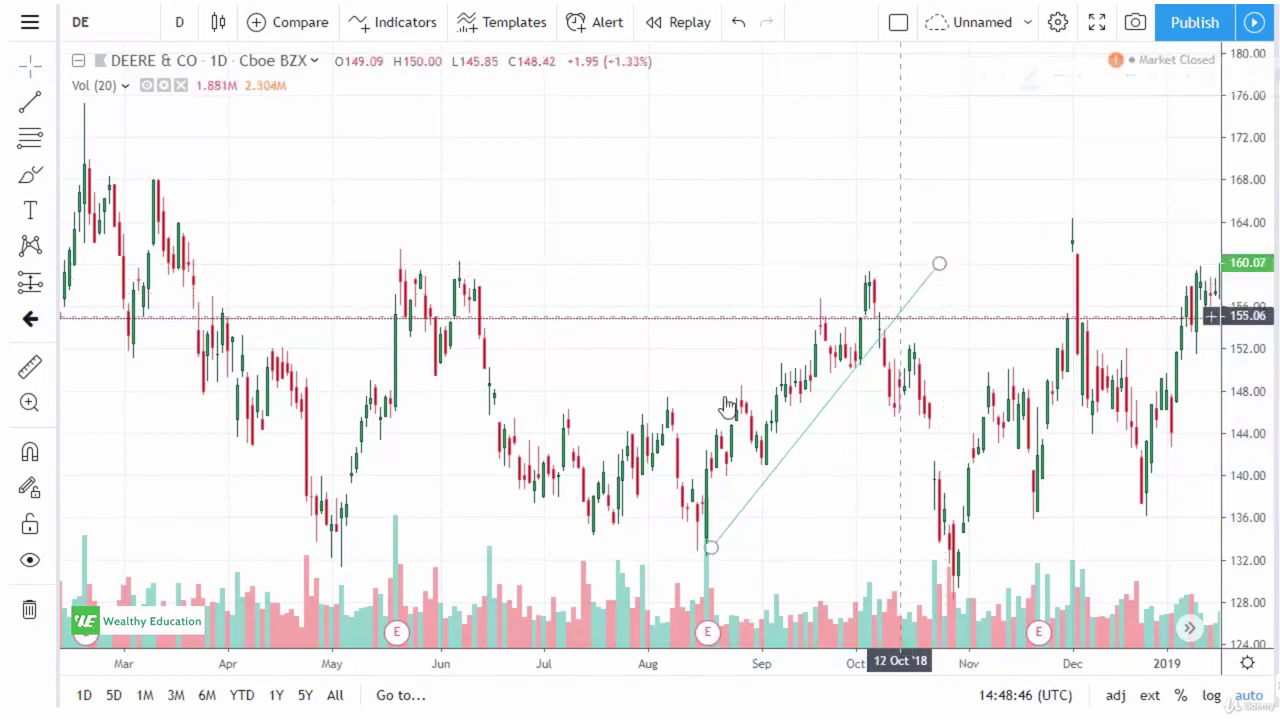
left_click(28, 106)
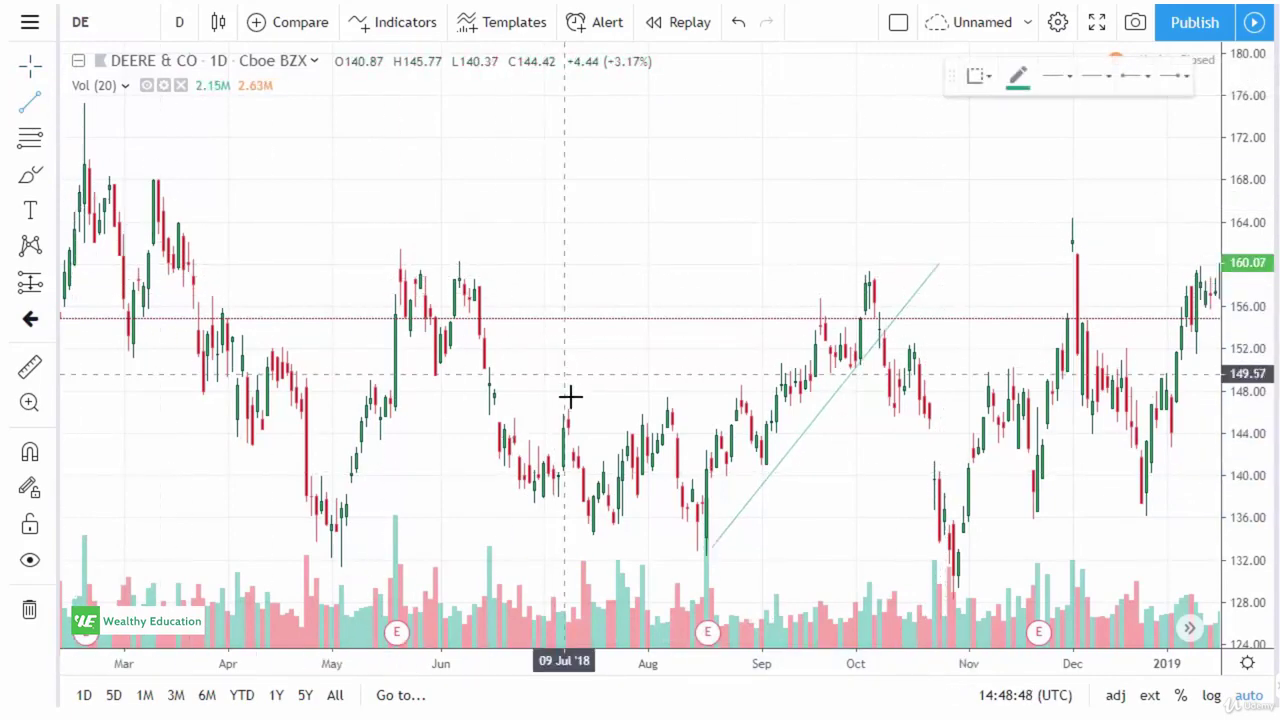
left_click(583, 459)
left_click(893, 255)
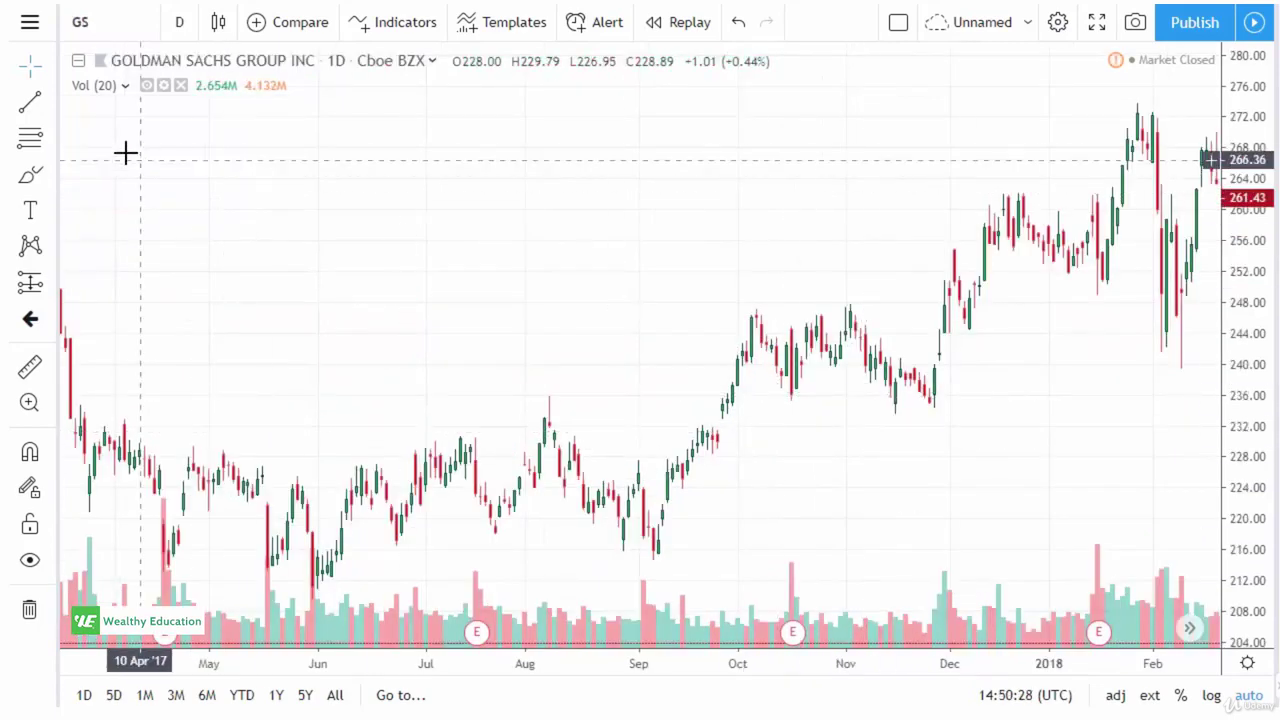
- Draw a descending trend line from the August 2017 peak and a lower one from the July low to September lows
left_click(30, 105)
left_click(549, 405)
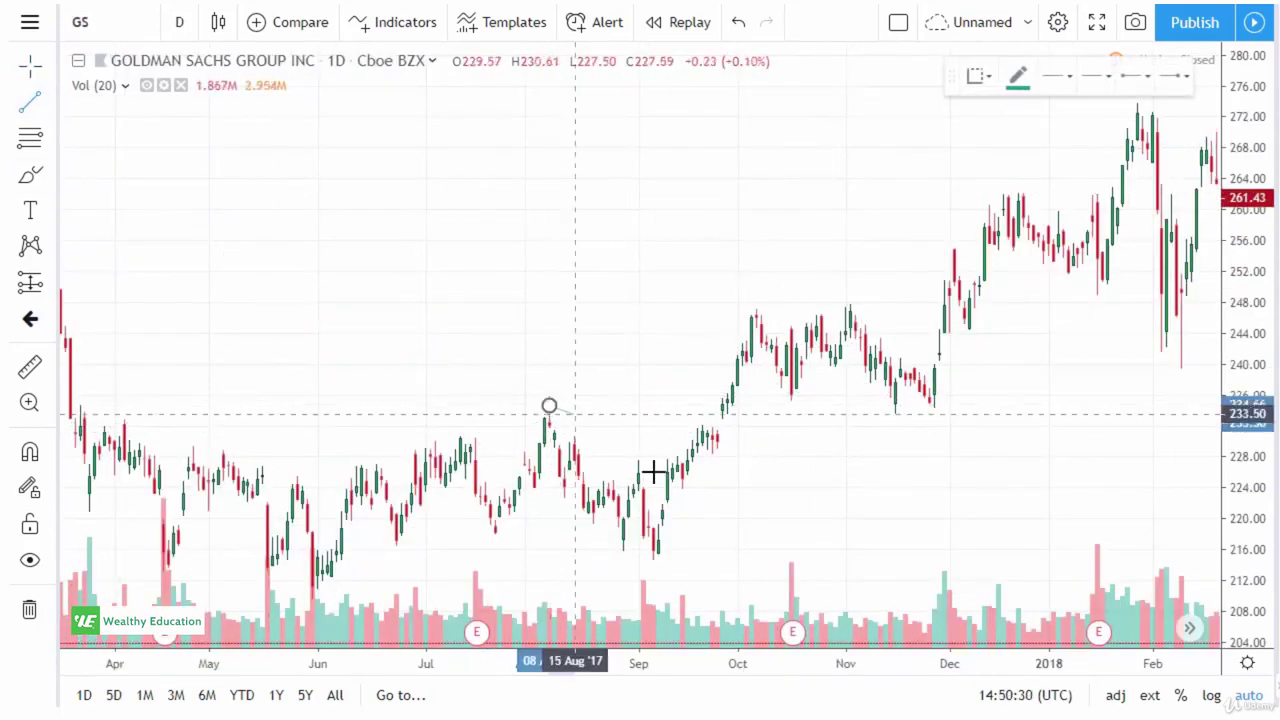
left_click(723, 538)
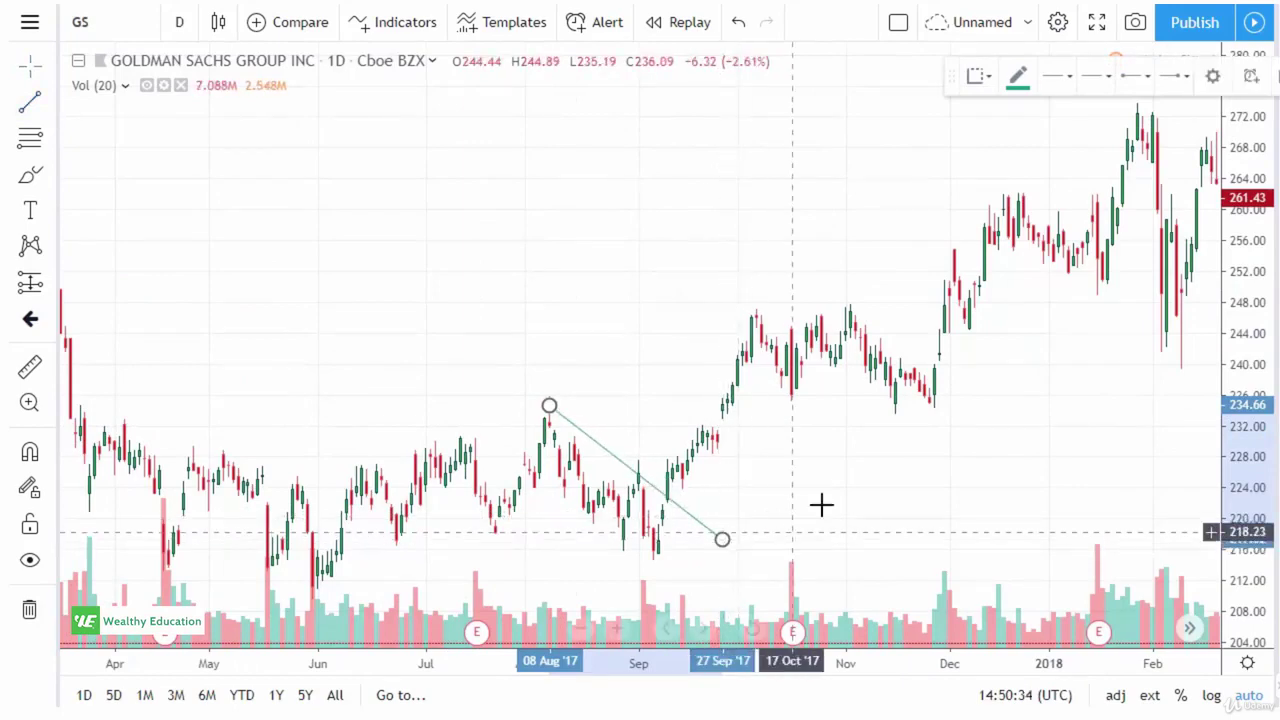
left_click(19, 104)
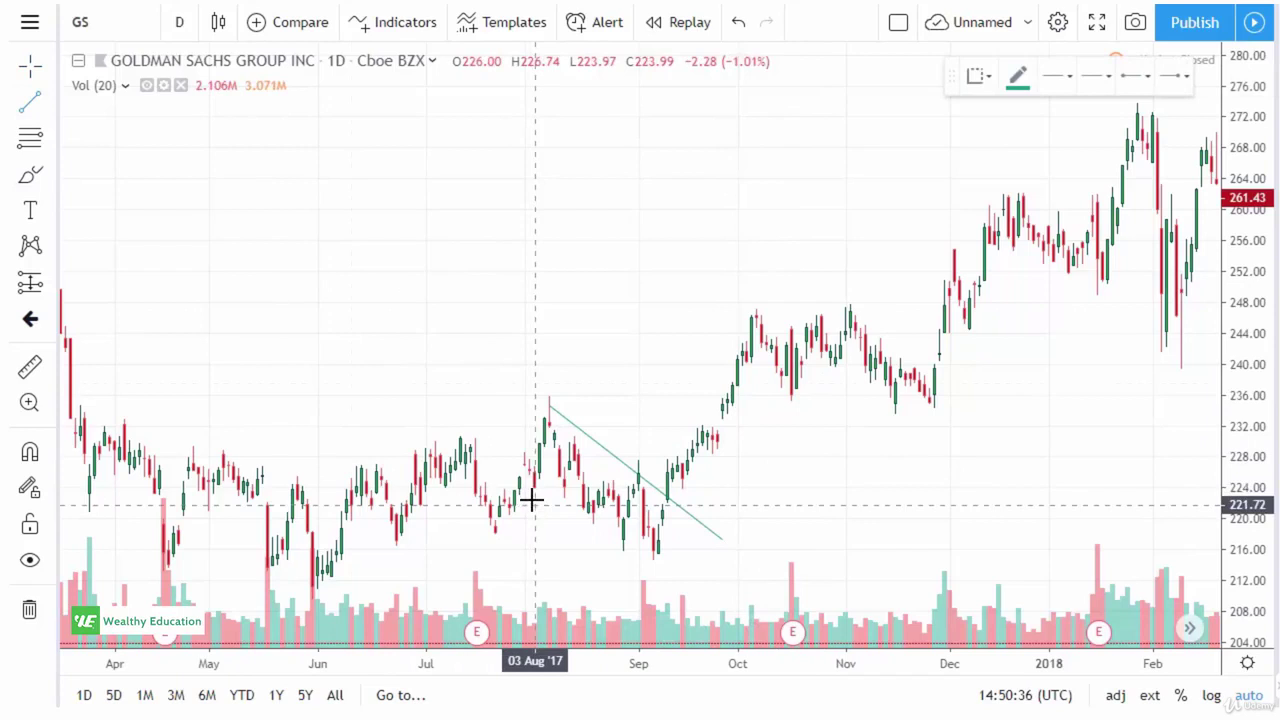
left_click(490, 533)
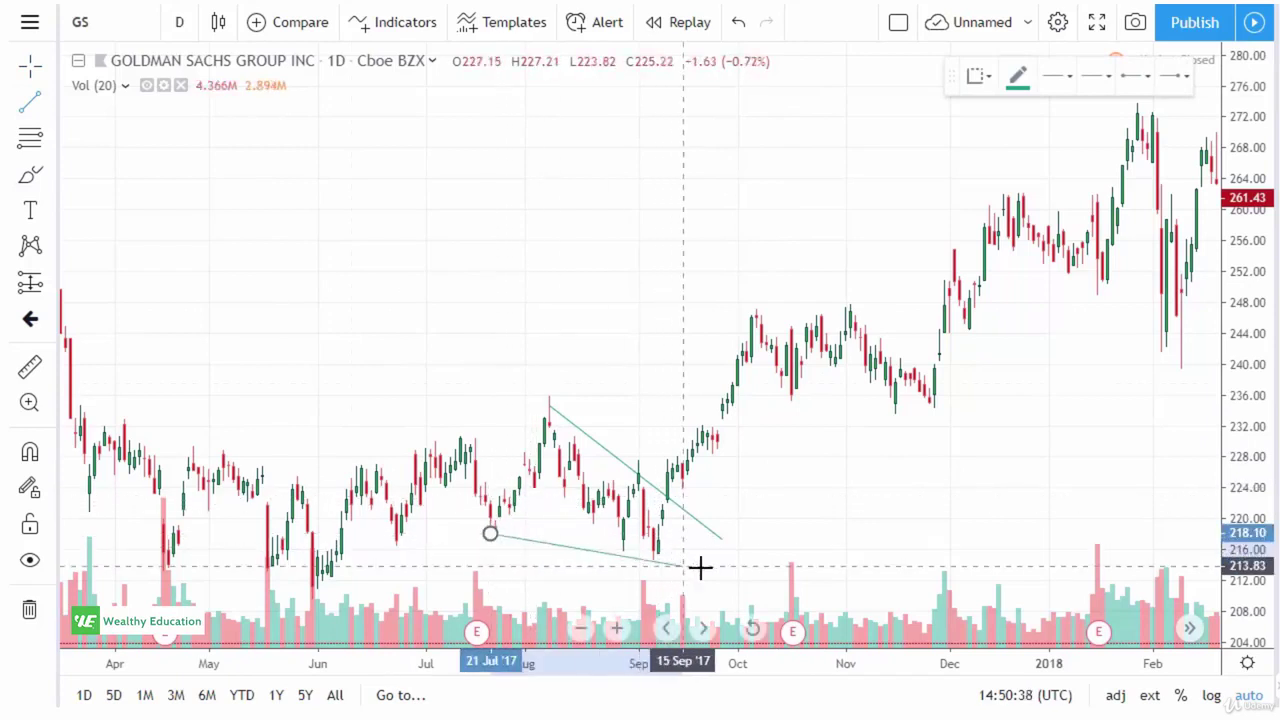
left_click(717, 565)
left_click(778, 561)
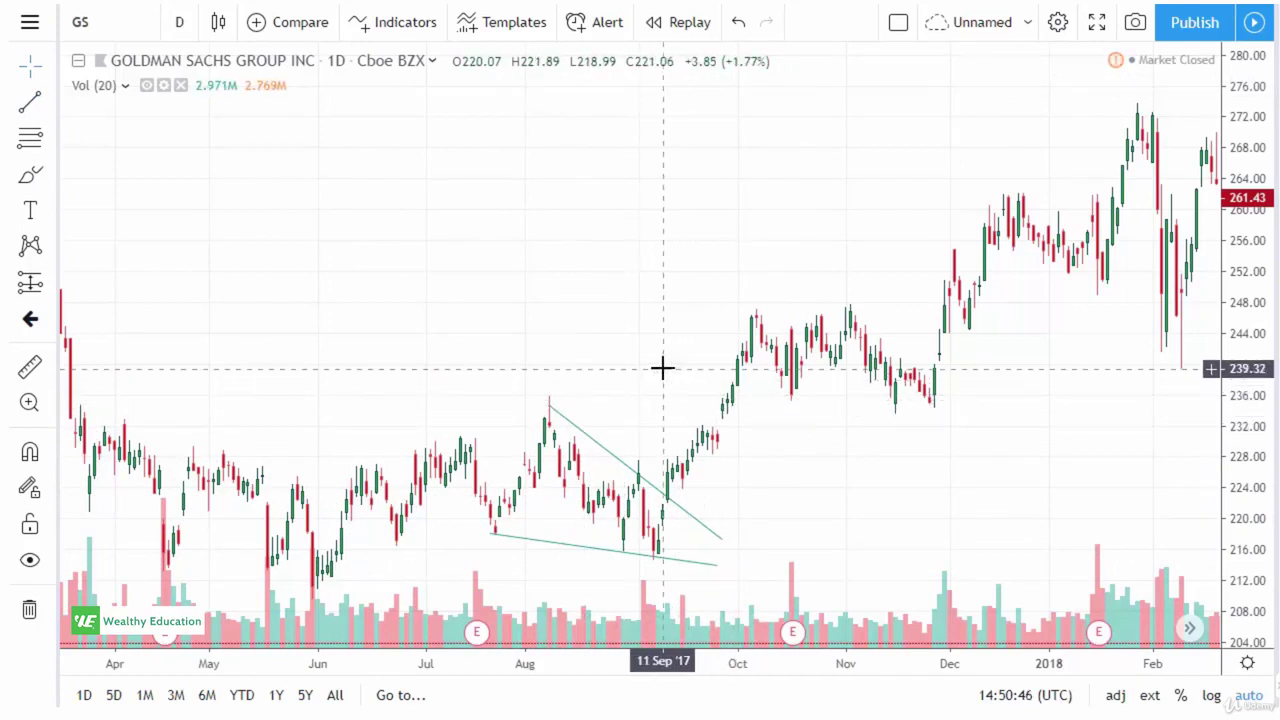
- Delete both the upper descending line and the lower trend line from the GS chart
left_click(625, 466)
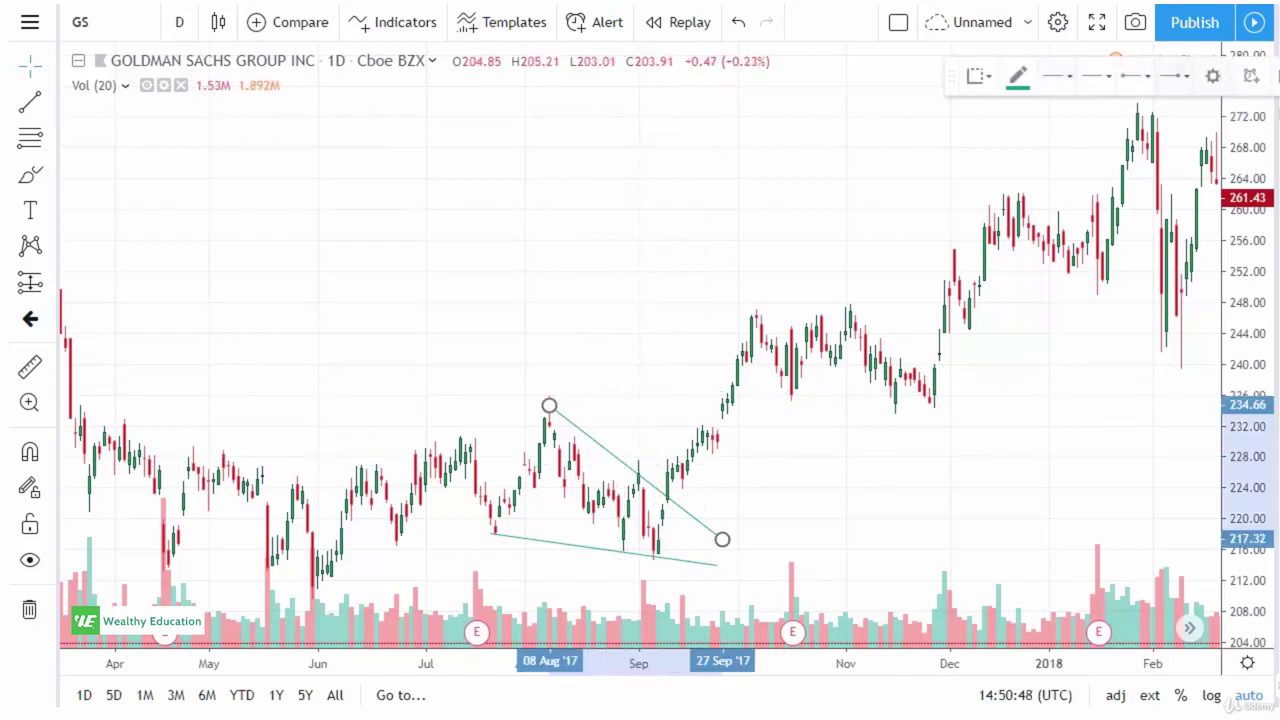
key("Delete")
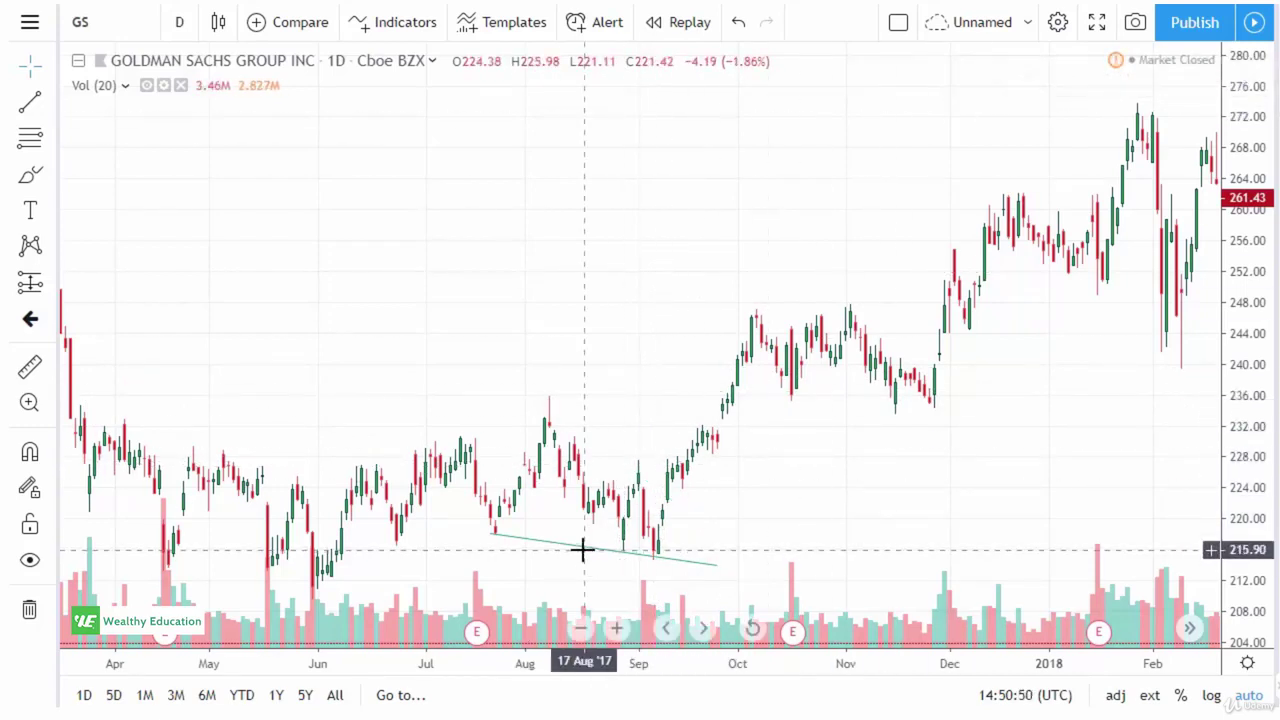
left_click(586, 556)
key("Delete")
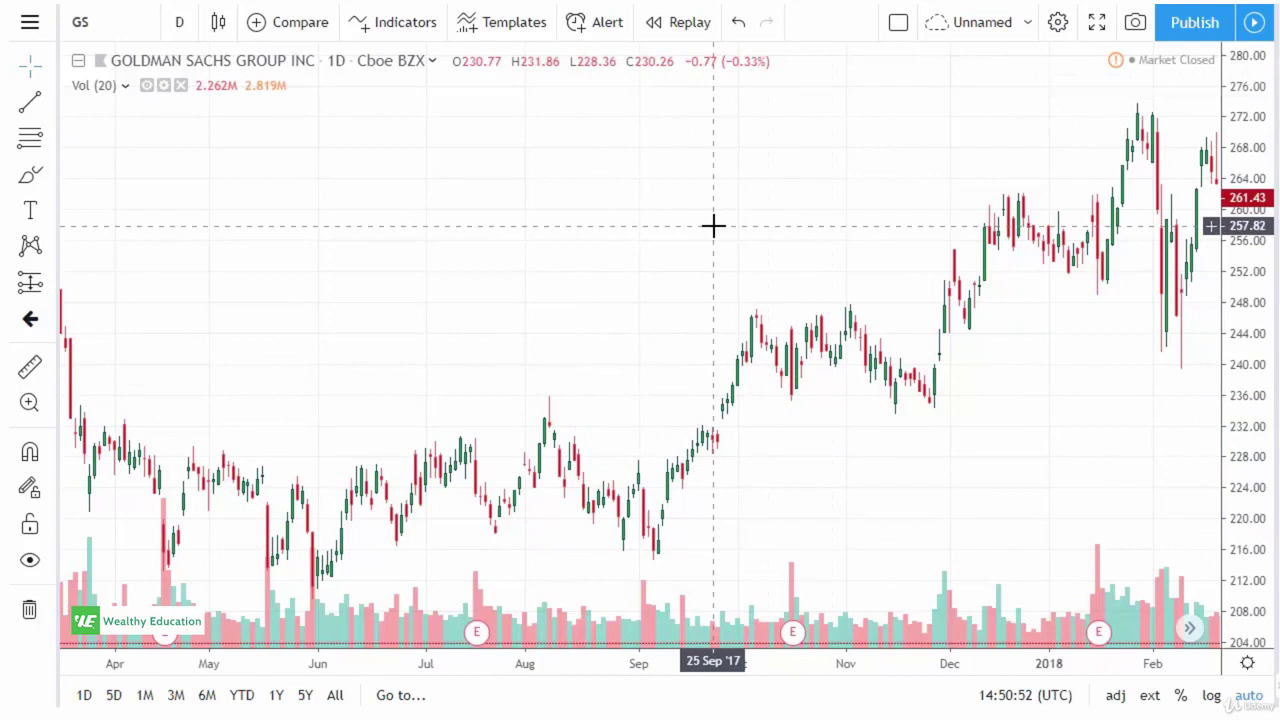